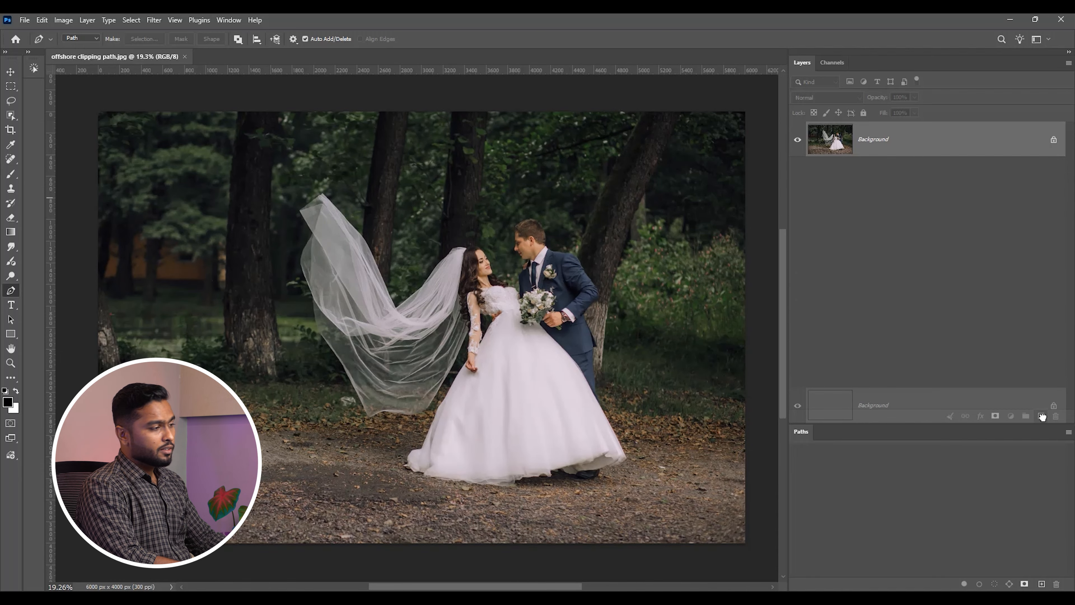
# Step: Rename the duplicated background layer as Camera Raw
pyautogui.doubleClick(879, 146)
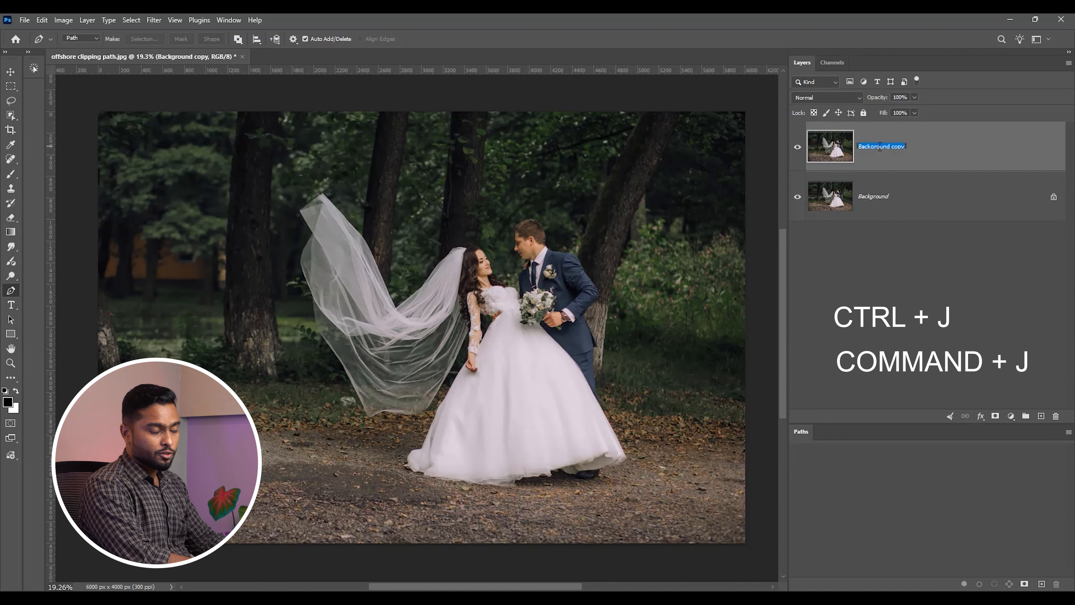
pyautogui.write('Camera')
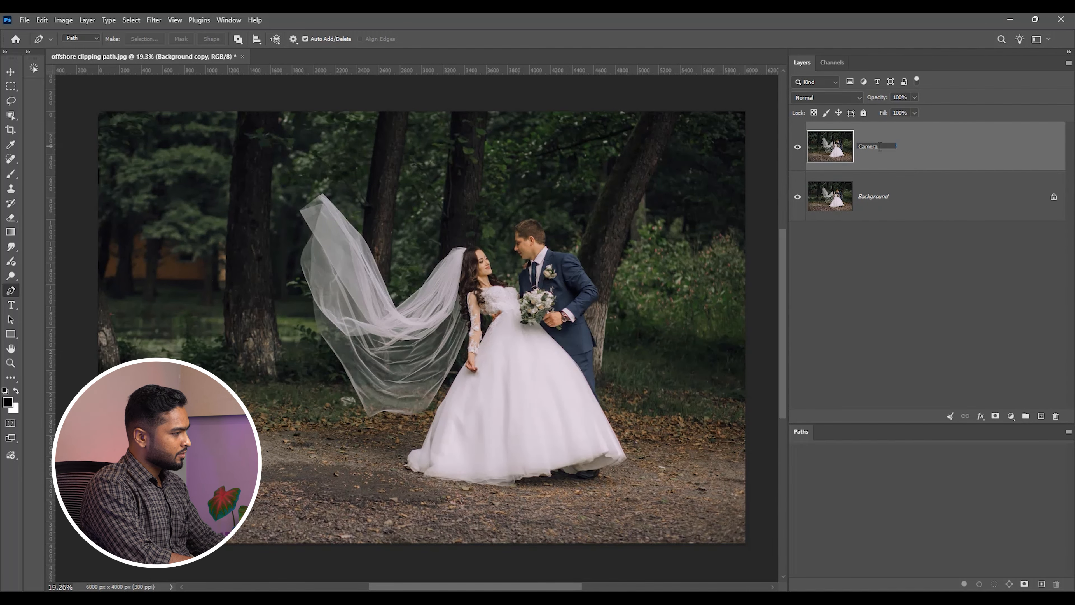
pyautogui.write(' Raw')
pyautogui.press('Return')
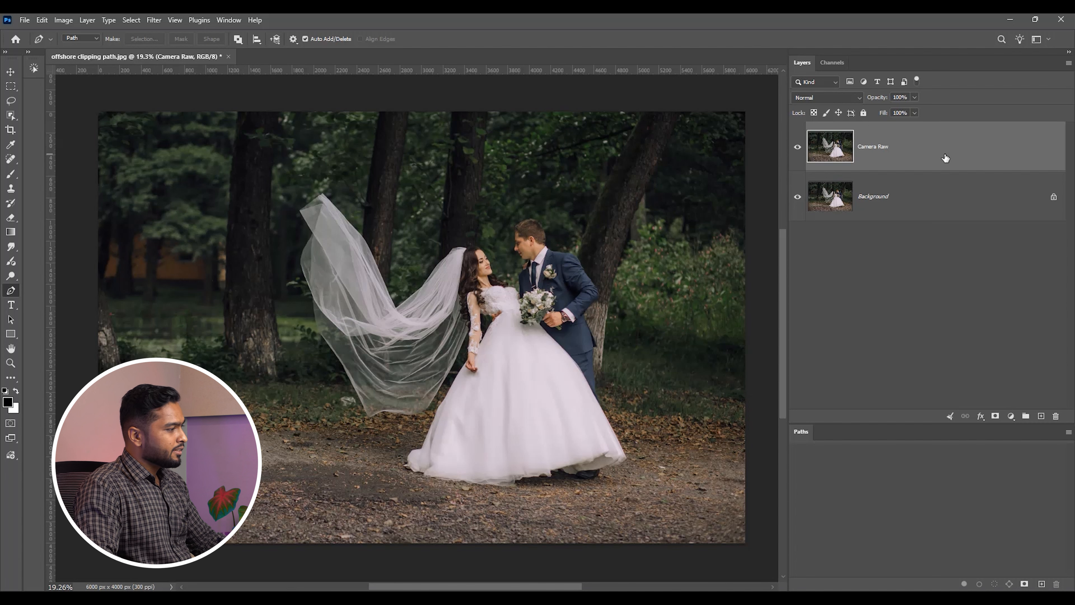
# Step: Apply automatic corrections to the Camera Raw layer with the Camera Raw Filter and compare the result with the default settings
pyautogui.click(152, 21)
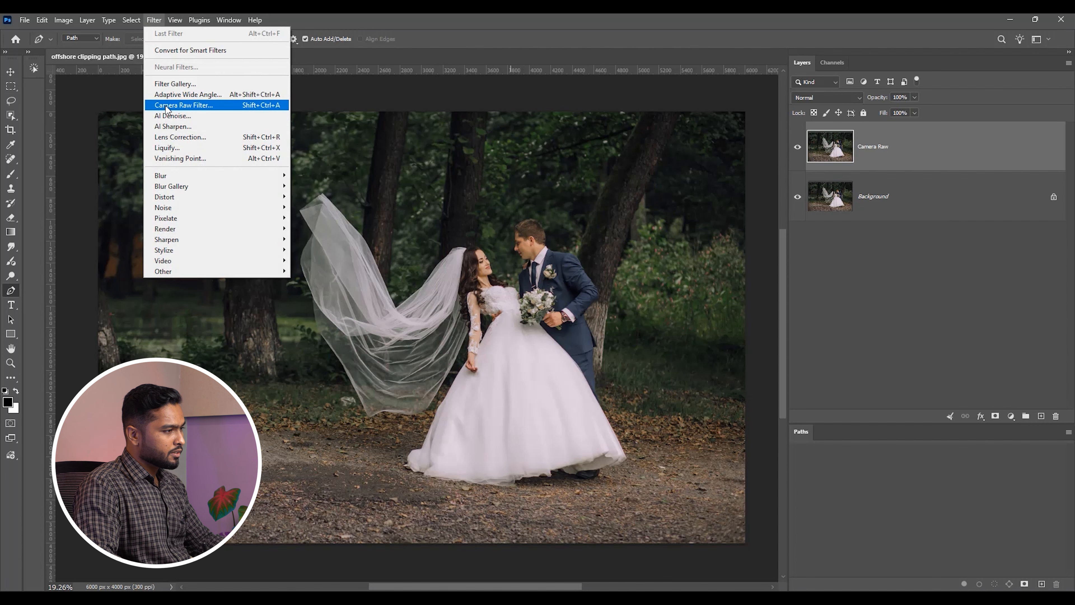
pyautogui.click(282, 106)
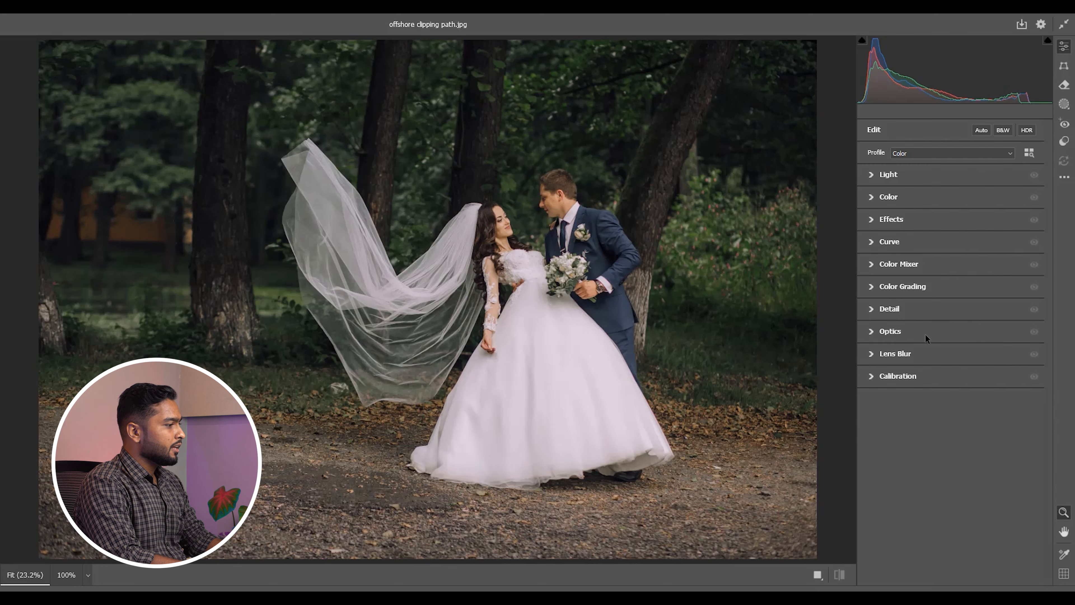
pyautogui.click(981, 130)
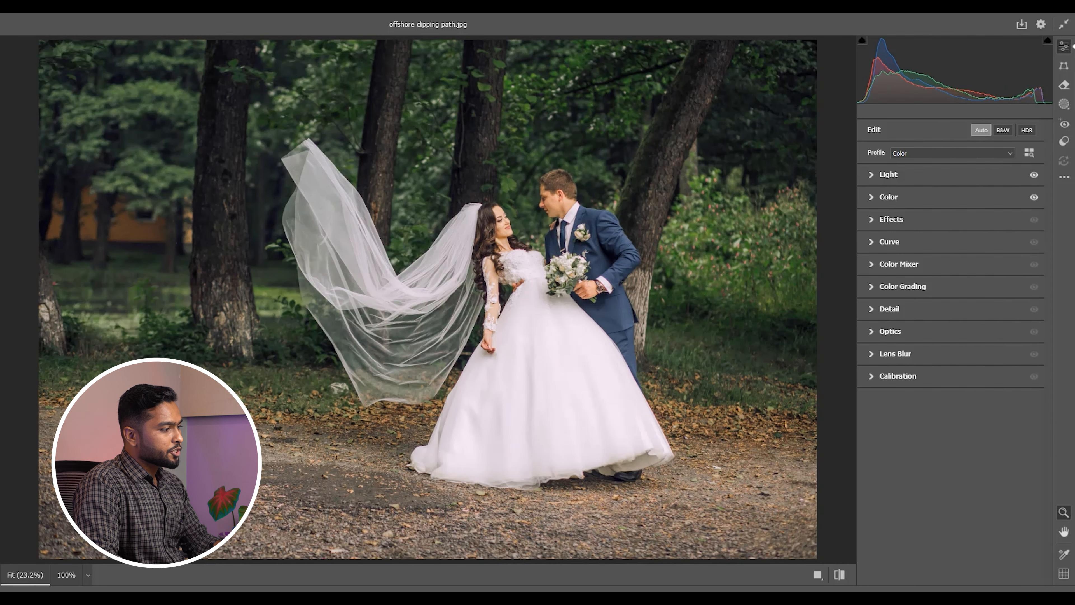
pyautogui.click(839, 575)
pyautogui.click(840, 575)
pyautogui.click(840, 575)
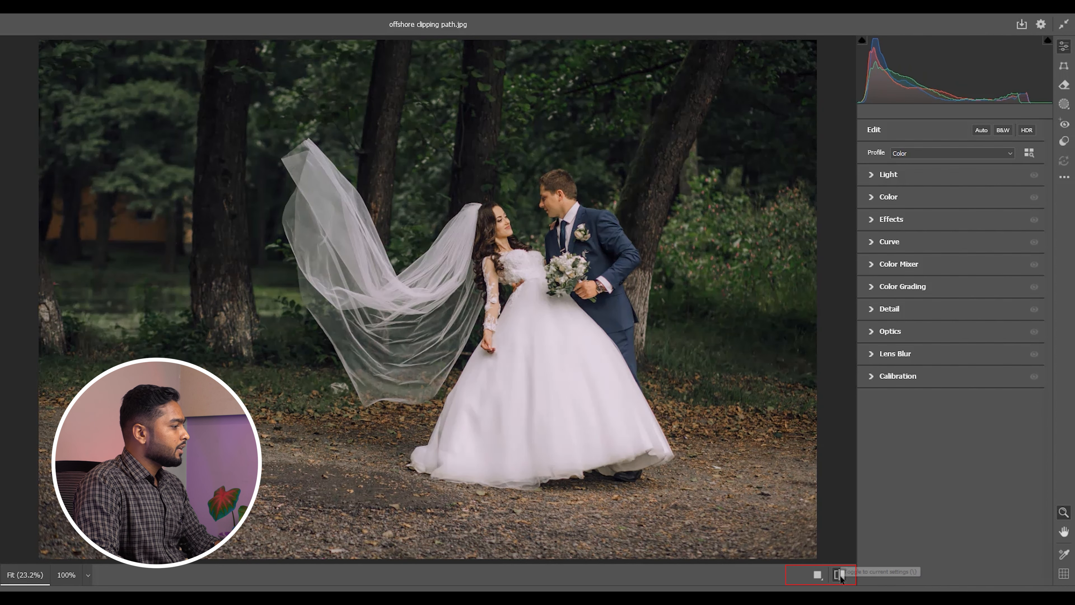
pyautogui.click(840, 575)
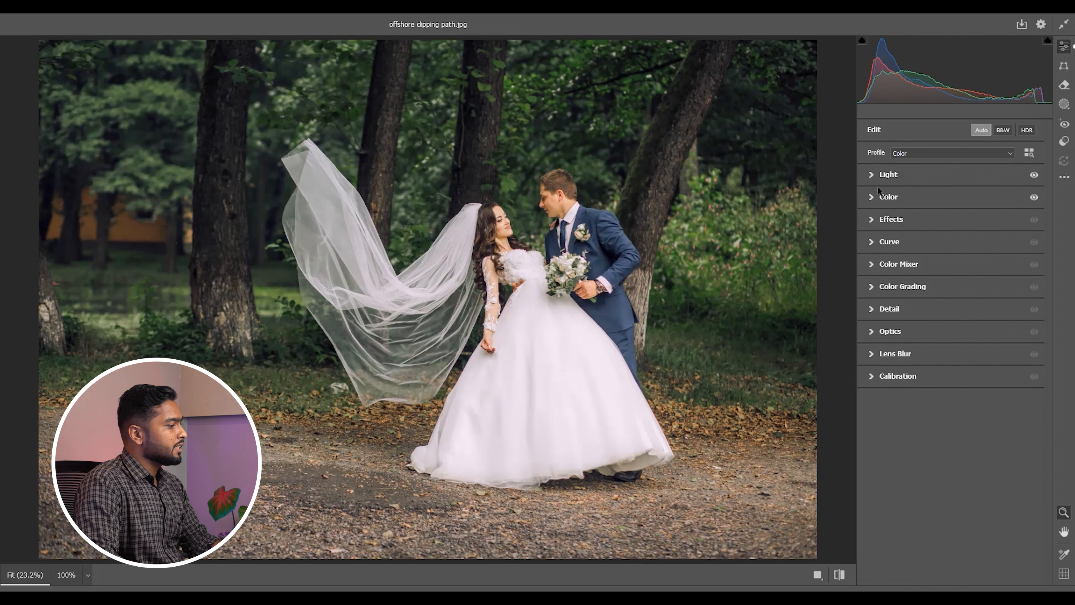
# Step: Adjust the light settings by lowering Blacks to -27 and Whites to -2
pyautogui.click(870, 174)
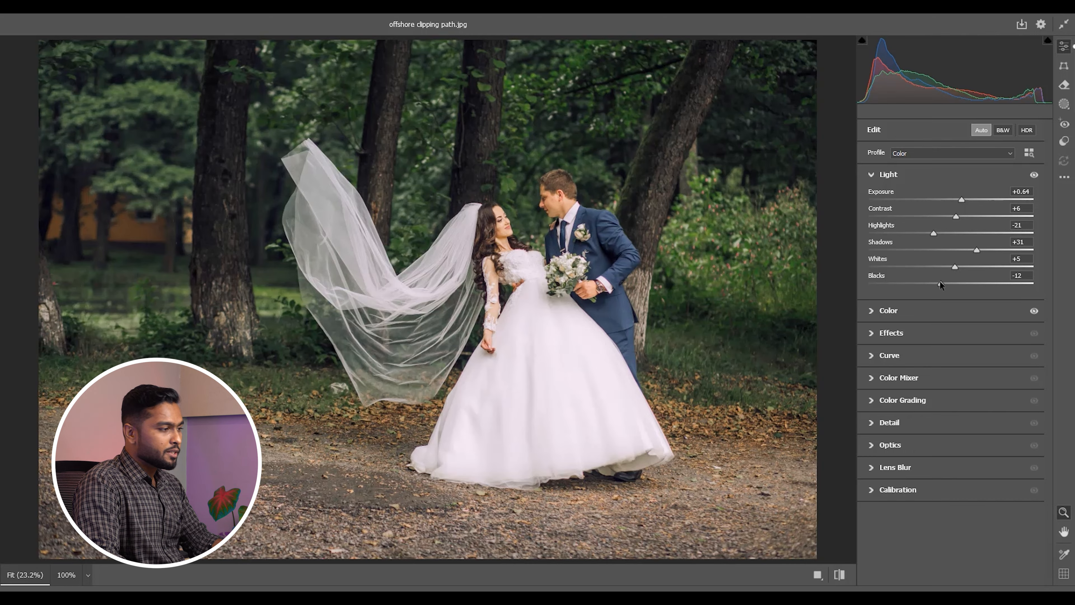
pyautogui.moveTo(940, 282)
pyautogui.mouseDown()
pyautogui.moveTo(928, 283)
pyautogui.moveTo(949, 266)
pyautogui.mouseUp()
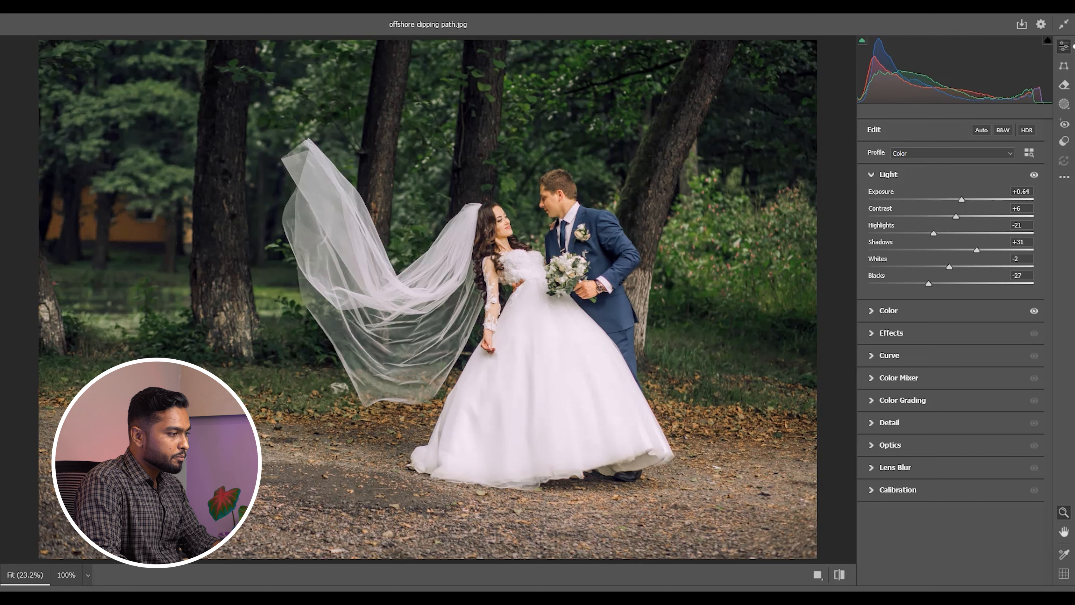
pyautogui.click(871, 174)
# Step: Adjust the photo's color with Temperature -5, Tint -4, Vibrance +25 and Saturation 0
pyautogui.click(871, 198)
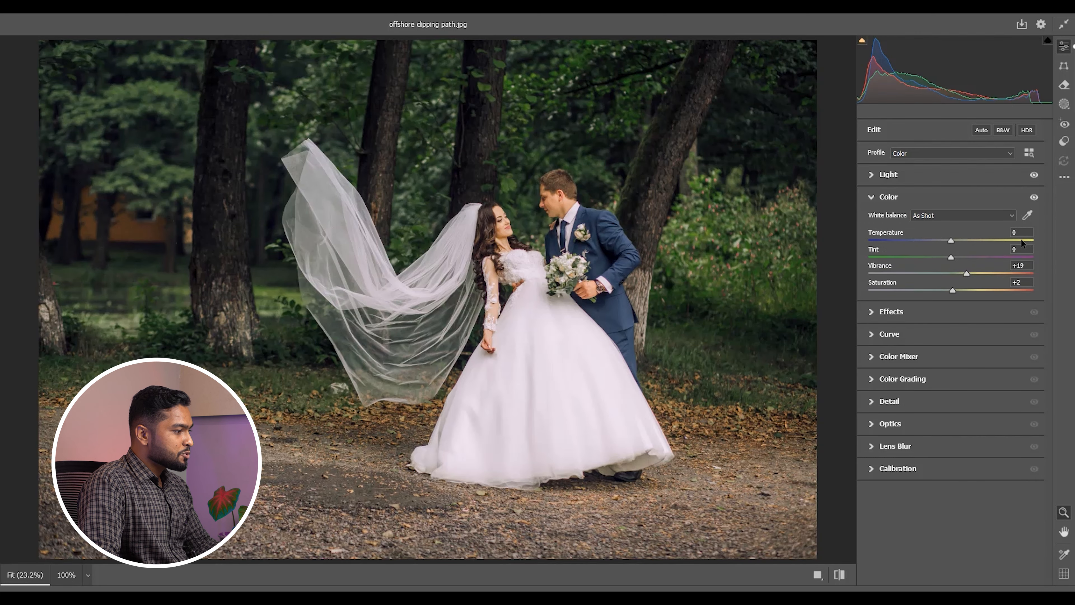
pyautogui.moveTo(951, 240)
pyautogui.mouseDown()
pyautogui.moveTo(881, 246)
pyautogui.moveTo(1033, 240)
pyautogui.moveTo(949, 243)
pyautogui.mouseUp()
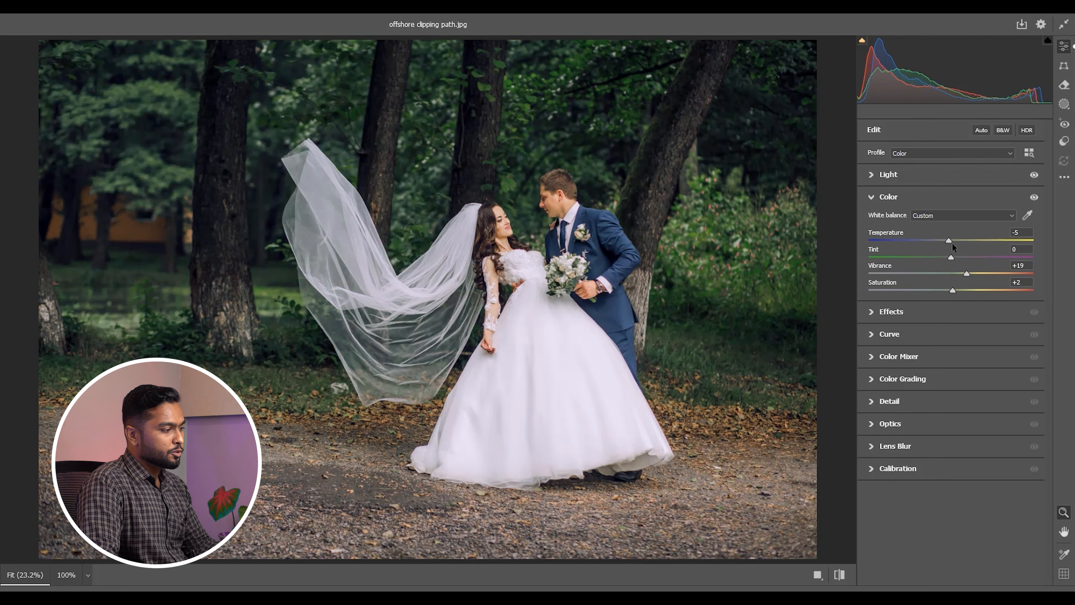
pyautogui.moveTo(951, 257); pyautogui.dragTo(986, 256)
pyautogui.hotkey('ctrl', 'z')
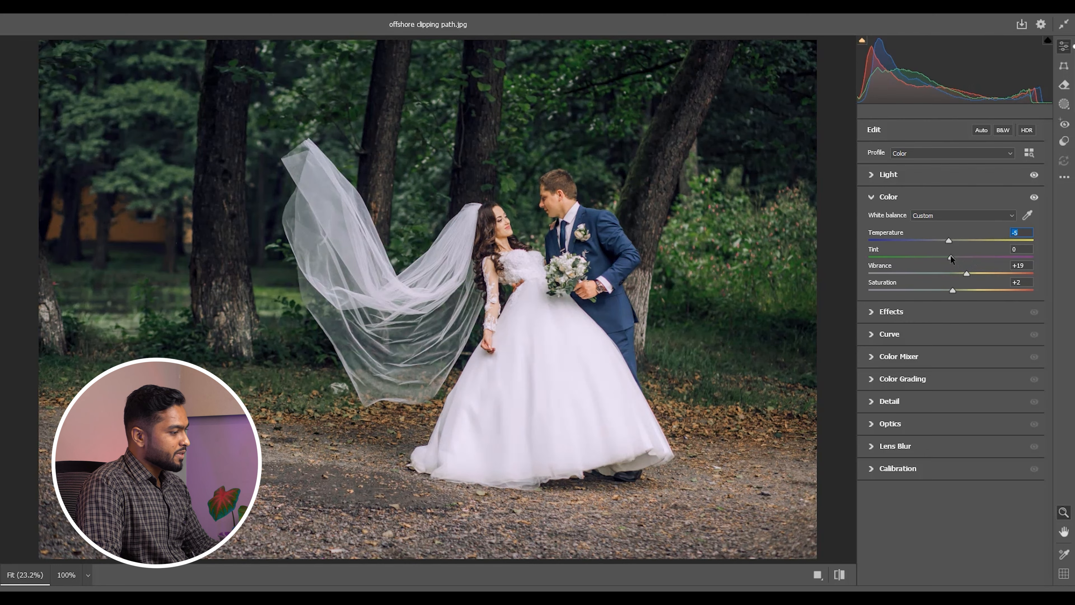
pyautogui.moveTo(951, 255); pyautogui.dragTo(951, 291)
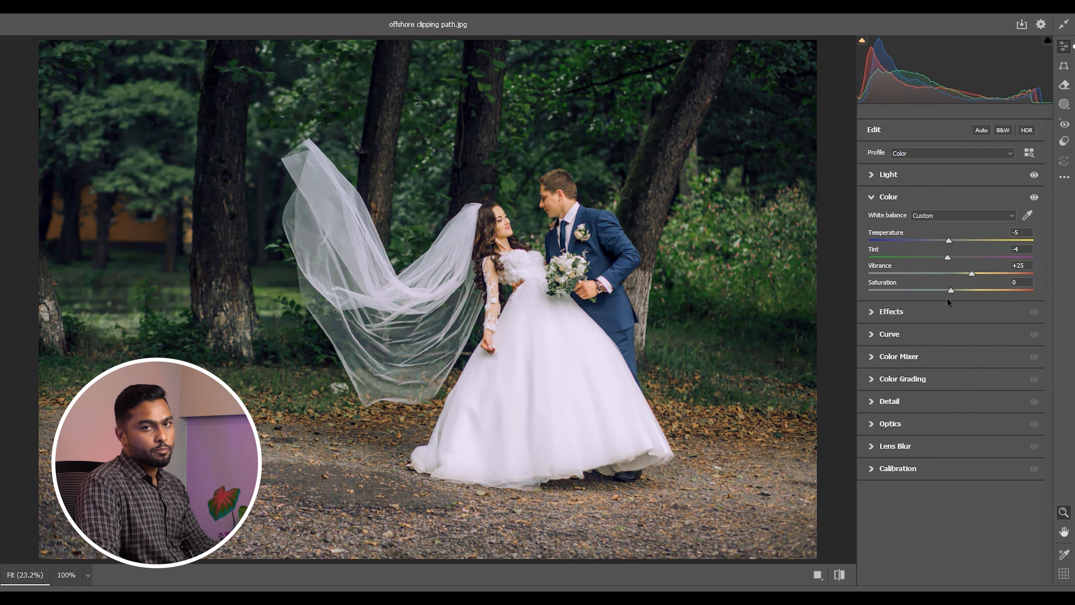
pyautogui.click(871, 196)
pyautogui.click(872, 218)
pyautogui.click(872, 217)
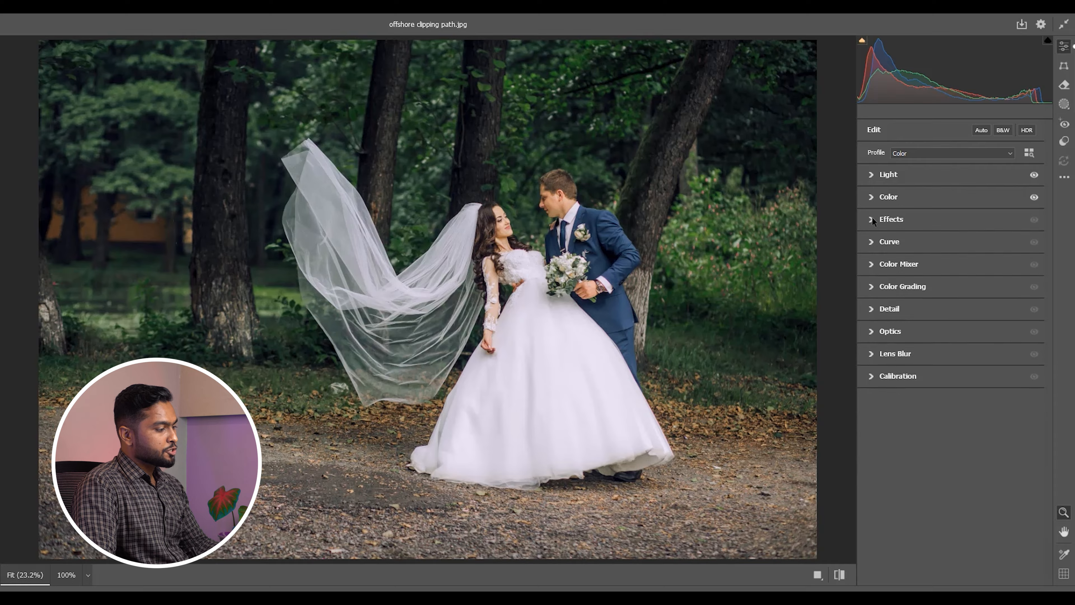
pyautogui.click(870, 242)
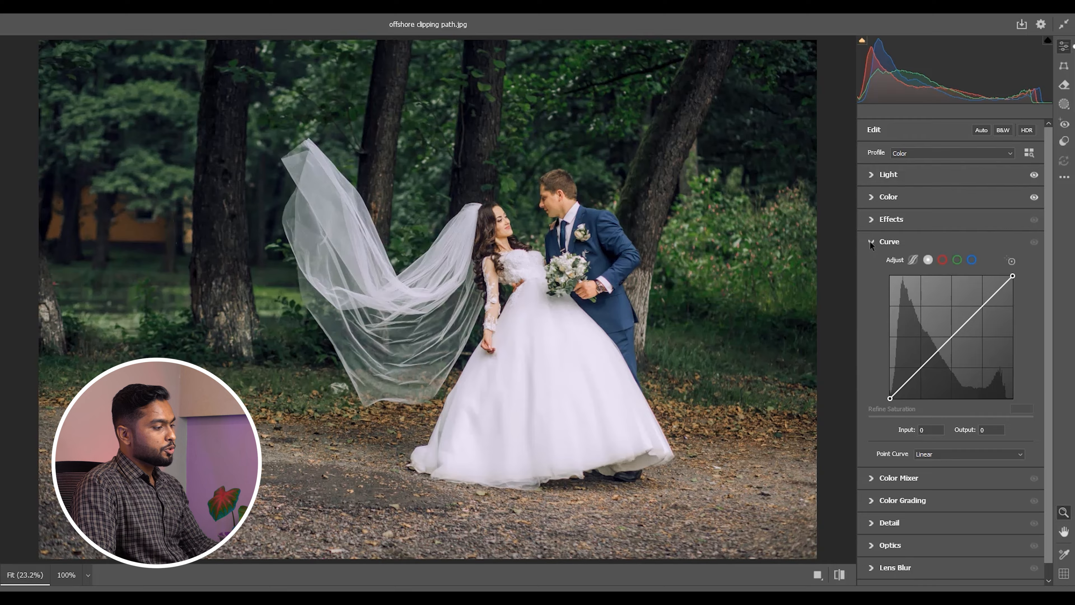
pyautogui.click(869, 242)
# Step: Set the Color Mixer hue of Reds to -88 and Oranges to +14 to refine the skin tones
pyautogui.click(870, 264)
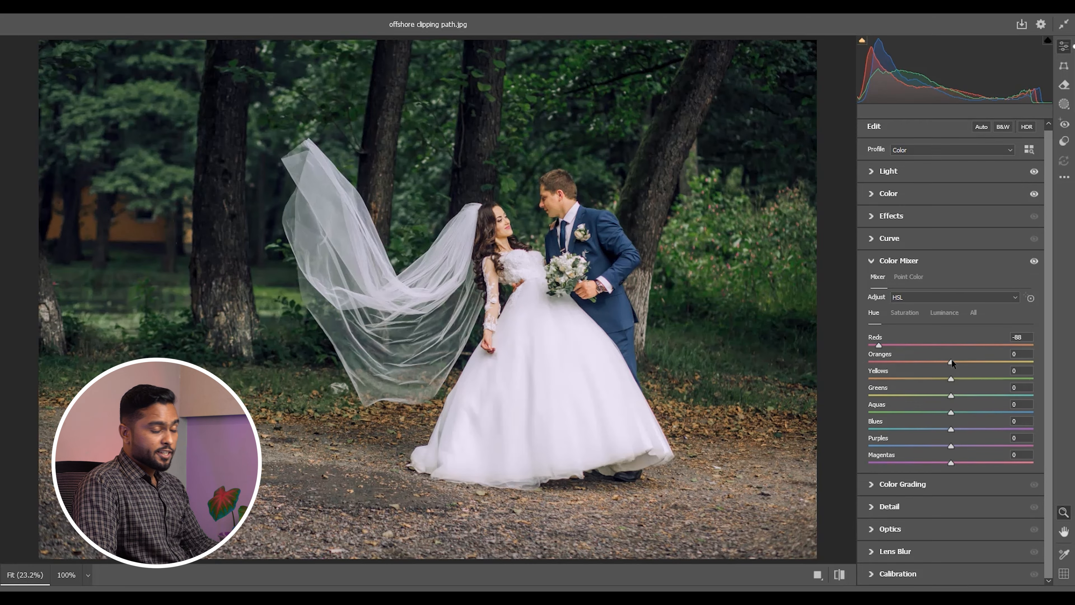
pyautogui.moveTo(951, 361); pyautogui.dragTo(996, 363)
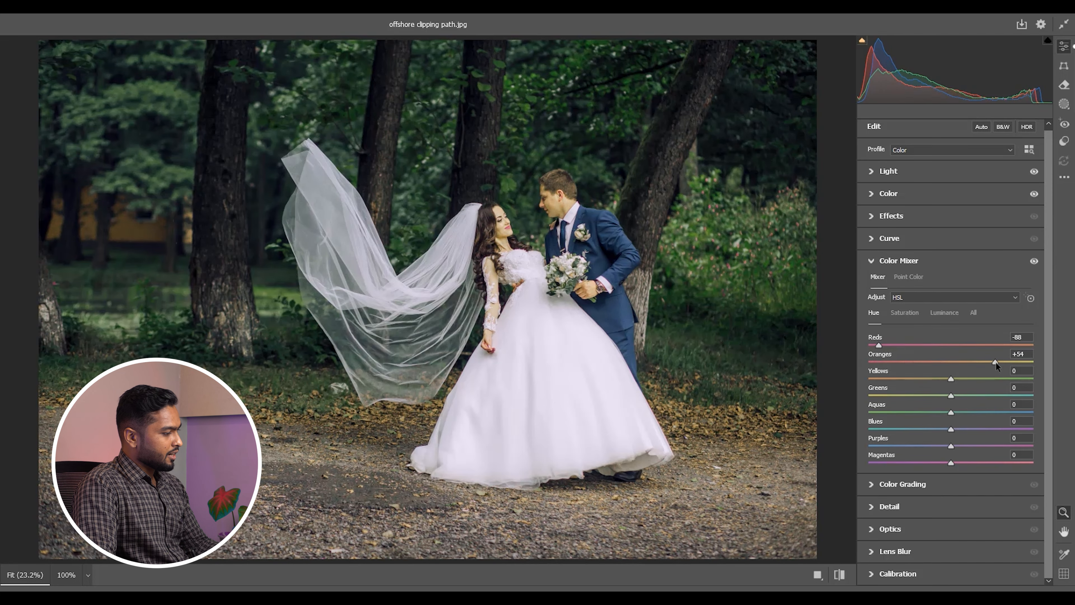
pyautogui.doubleClick(995, 362)
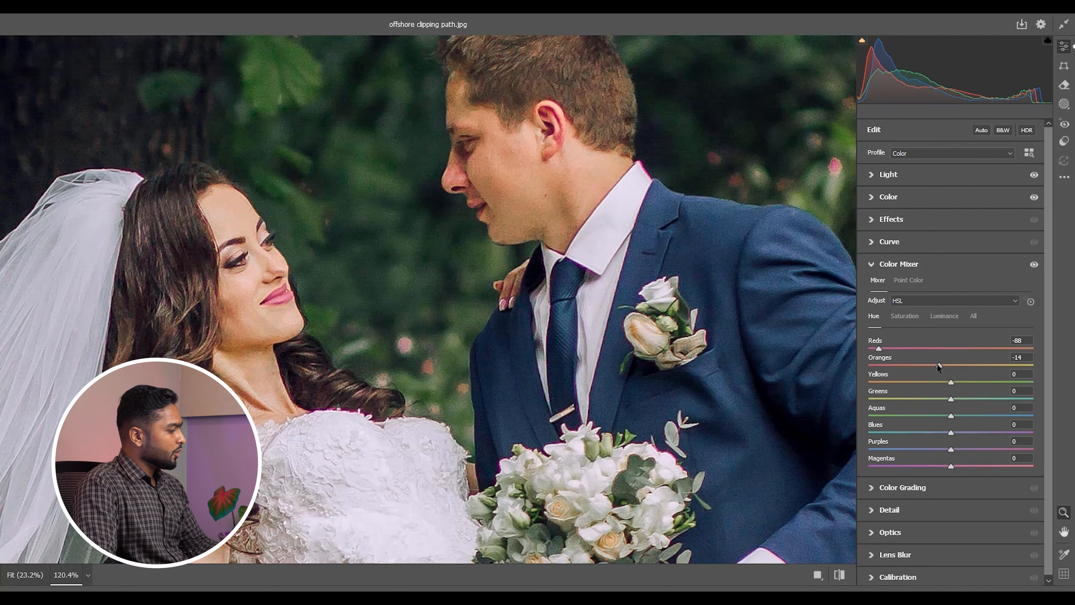
pyautogui.moveTo(909, 366); pyautogui.dragTo(961, 364)
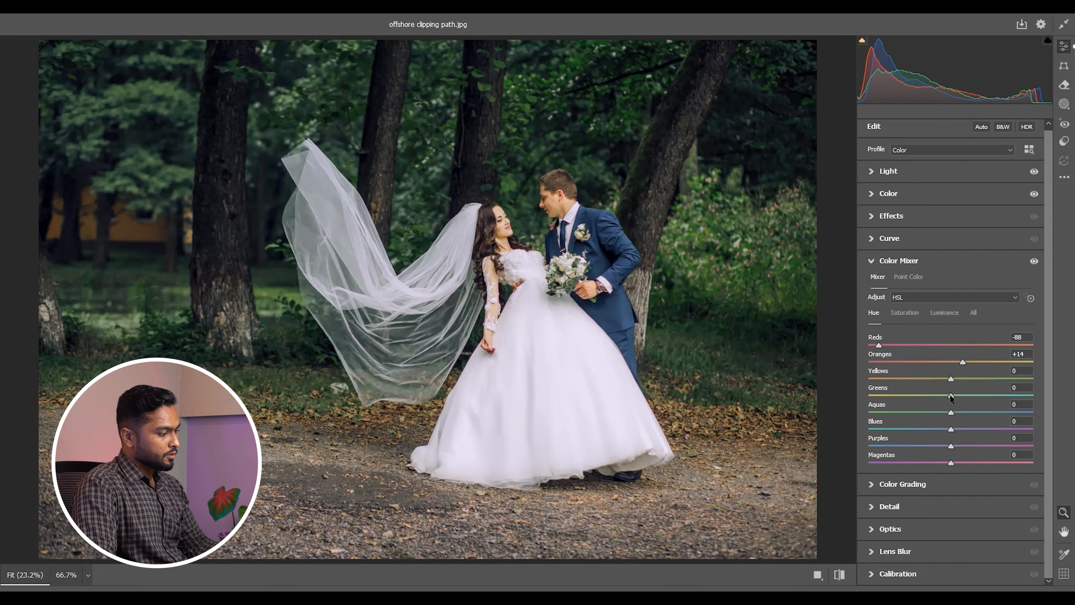
# Step: Set the Color Mixer hue of Greens to +8, Blues to +20 and Purples to -65, comparing the result with the default settings
pyautogui.moveTo(951, 395); pyautogui.dragTo(1032, 396)
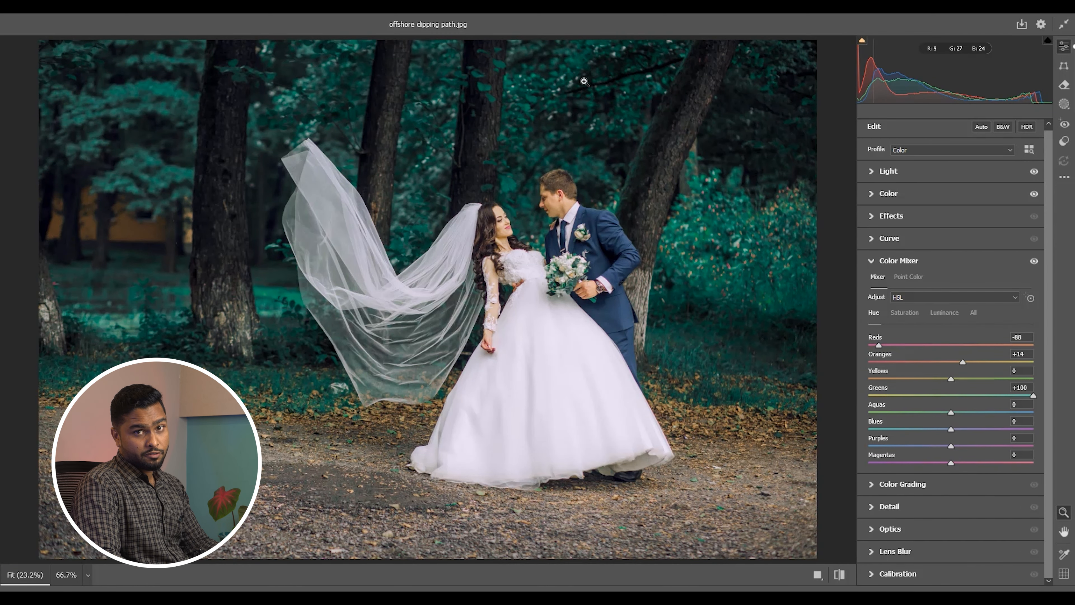
pyautogui.doubleClick(1032, 395)
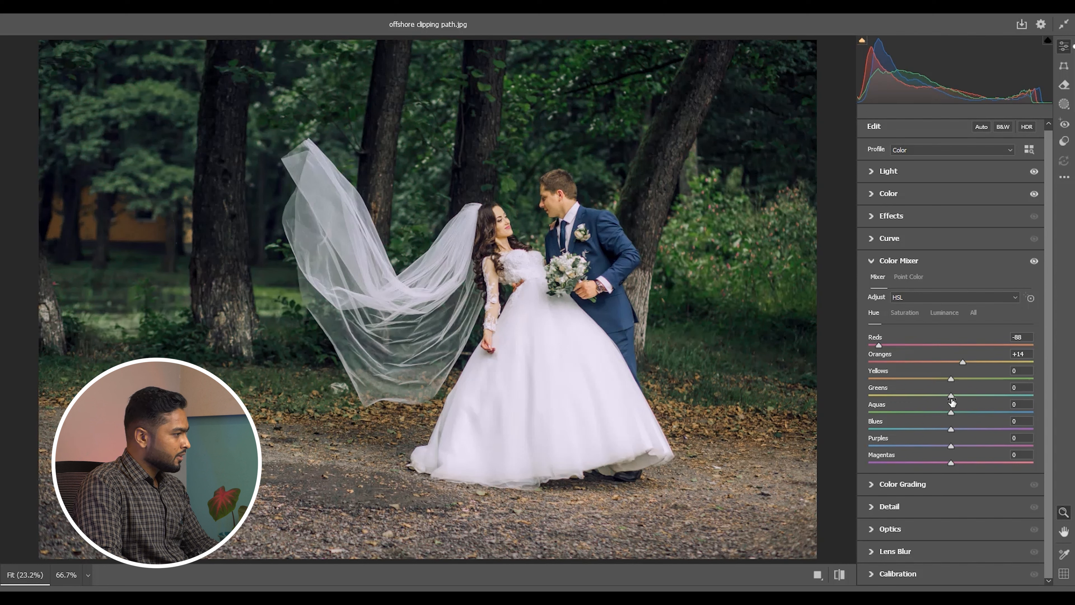
pyautogui.moveTo(951, 396); pyautogui.dragTo(958, 396)
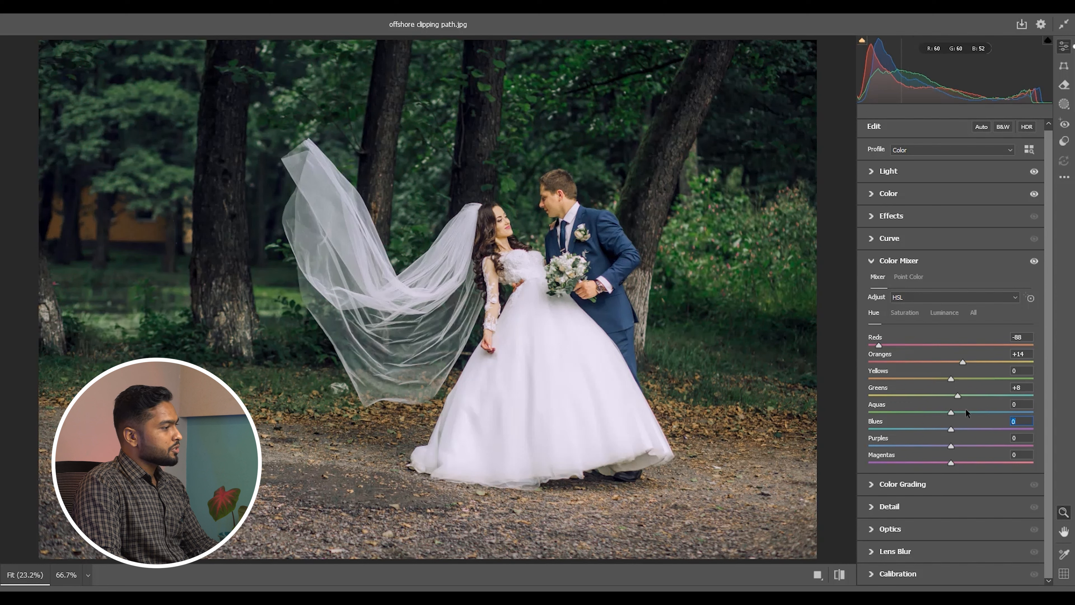
pyautogui.moveTo(951, 429)
pyautogui.mouseDown()
pyautogui.moveTo(1031, 431)
pyautogui.moveTo(869, 429)
pyautogui.moveTo(967, 429)
pyautogui.mouseUp()
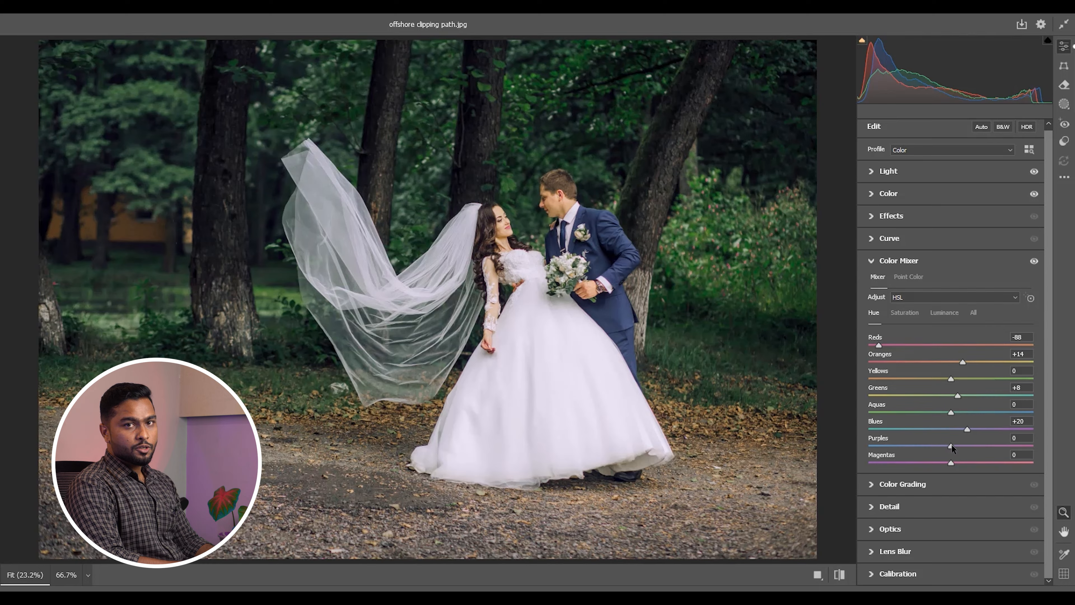
pyautogui.moveTo(951, 446); pyautogui.dragTo(908, 446)
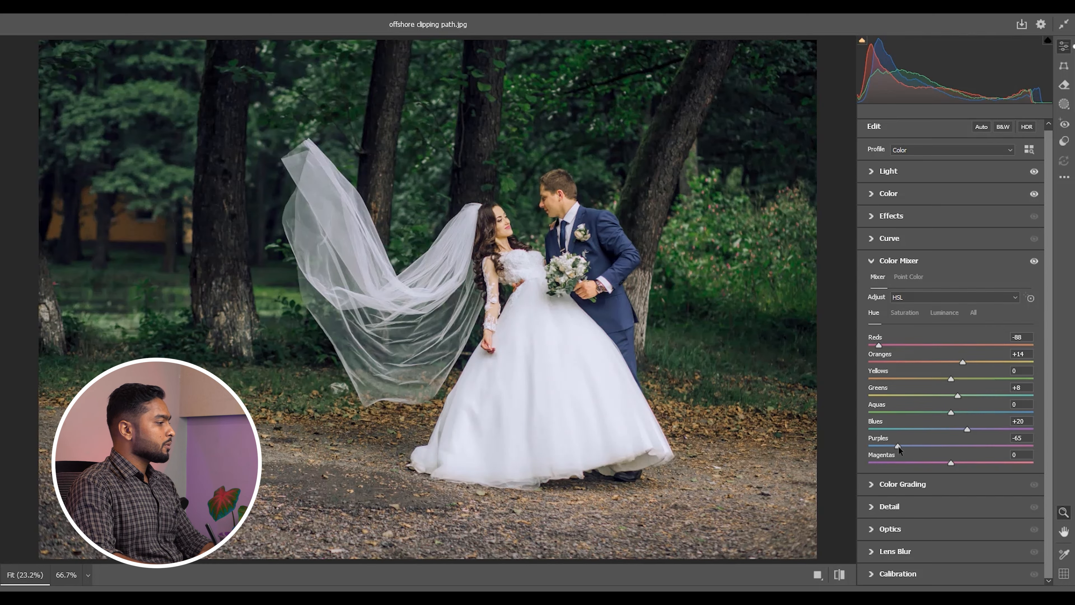
pyautogui.click(840, 574)
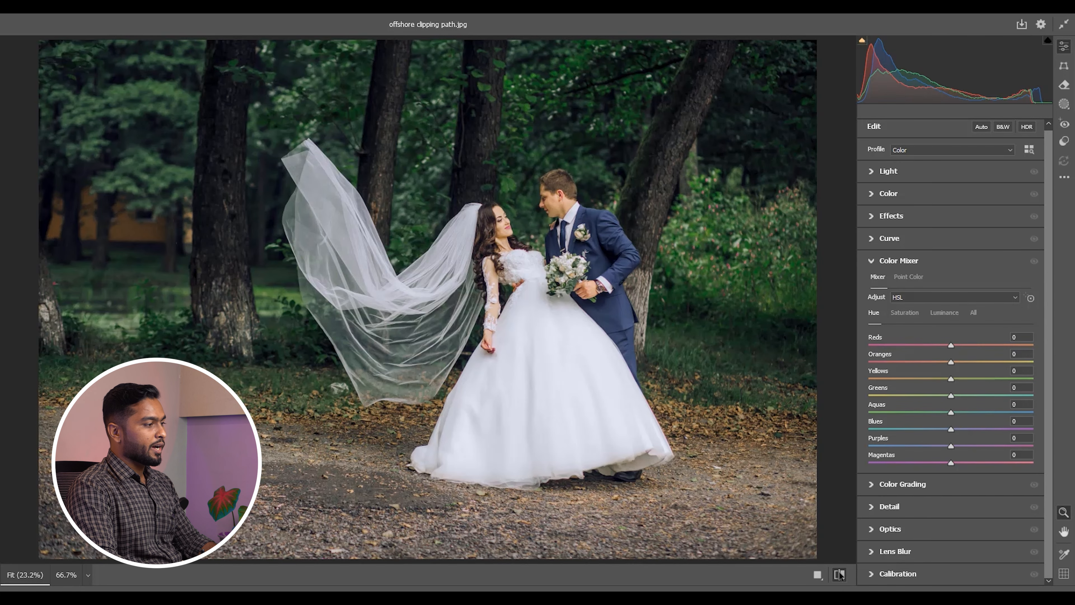
pyautogui.click(840, 574)
pyautogui.click(840, 574)
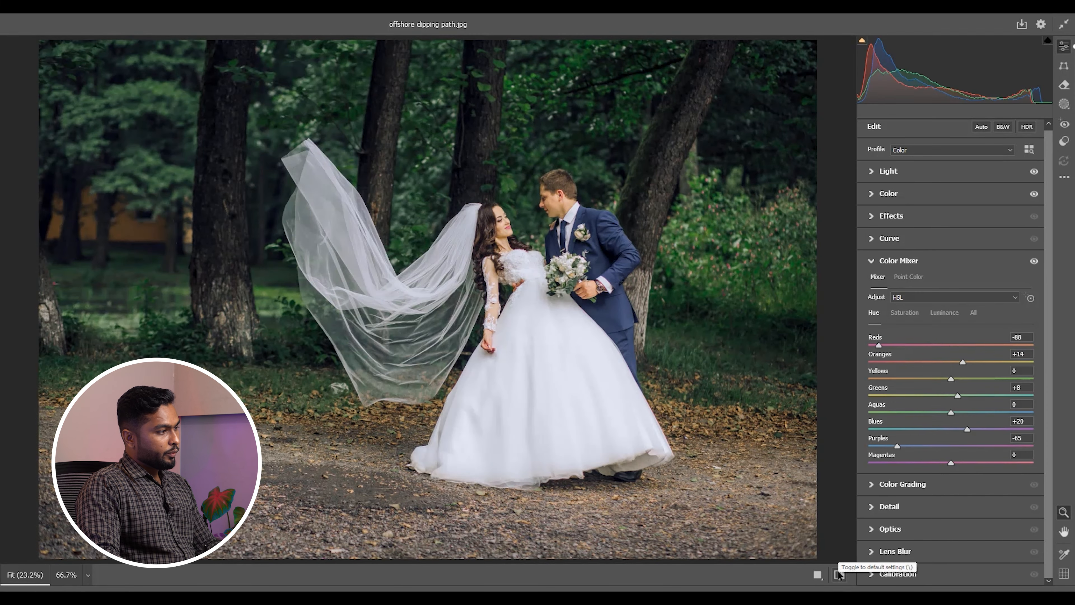
pyautogui.click(872, 260)
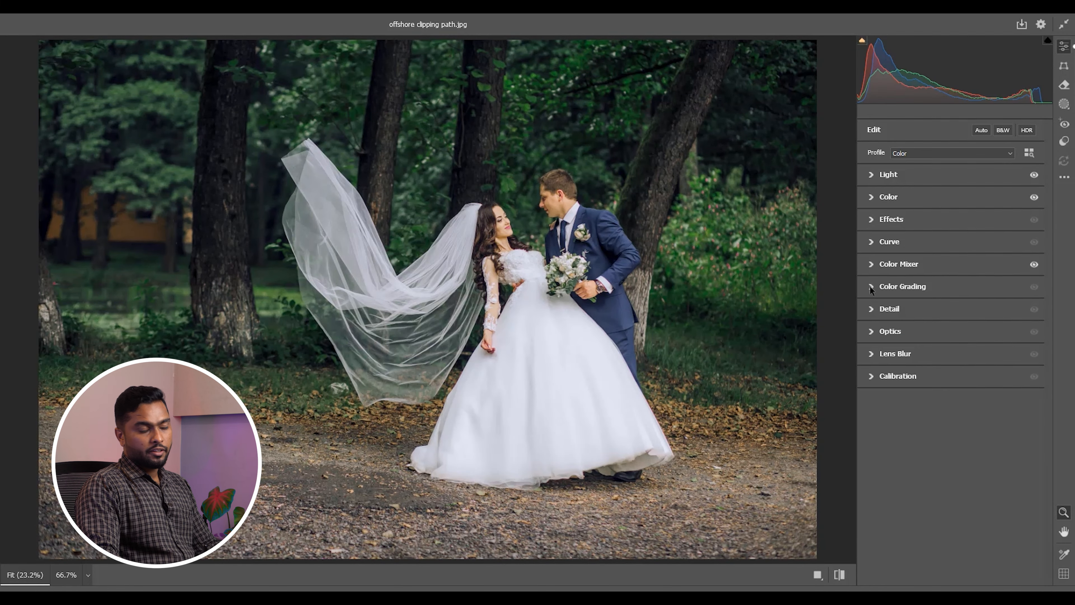
# Step: In Color Grading, set the midtones luminance to 14 and shadows luminance to -1, and raise the highlights luminance slightly
pyautogui.click(874, 283)
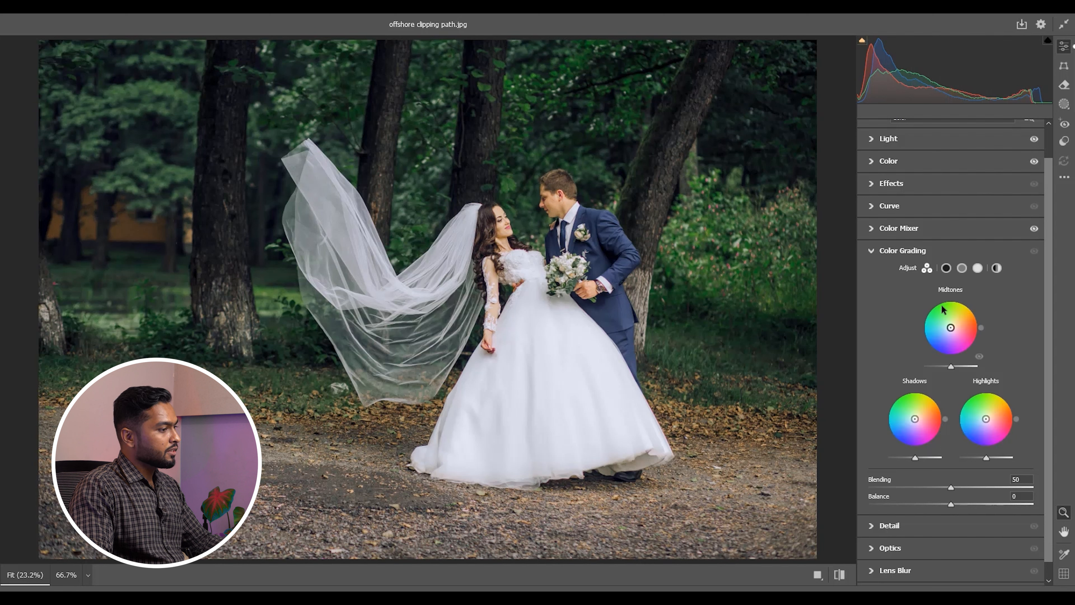
pyautogui.moveTo(944, 367); pyautogui.dragTo(970, 367)
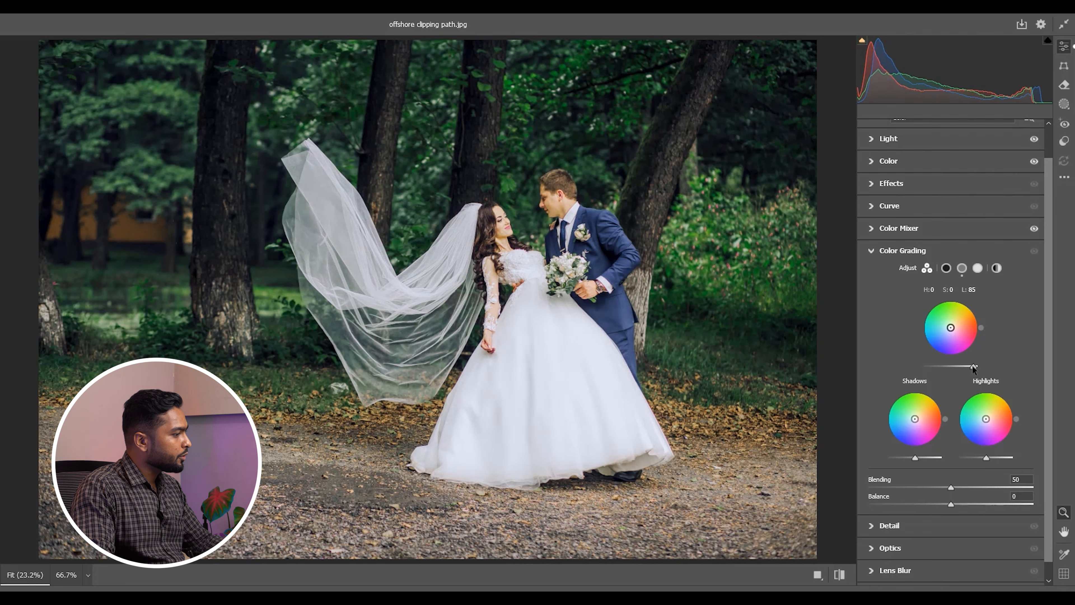
pyautogui.doubleClick(960, 367)
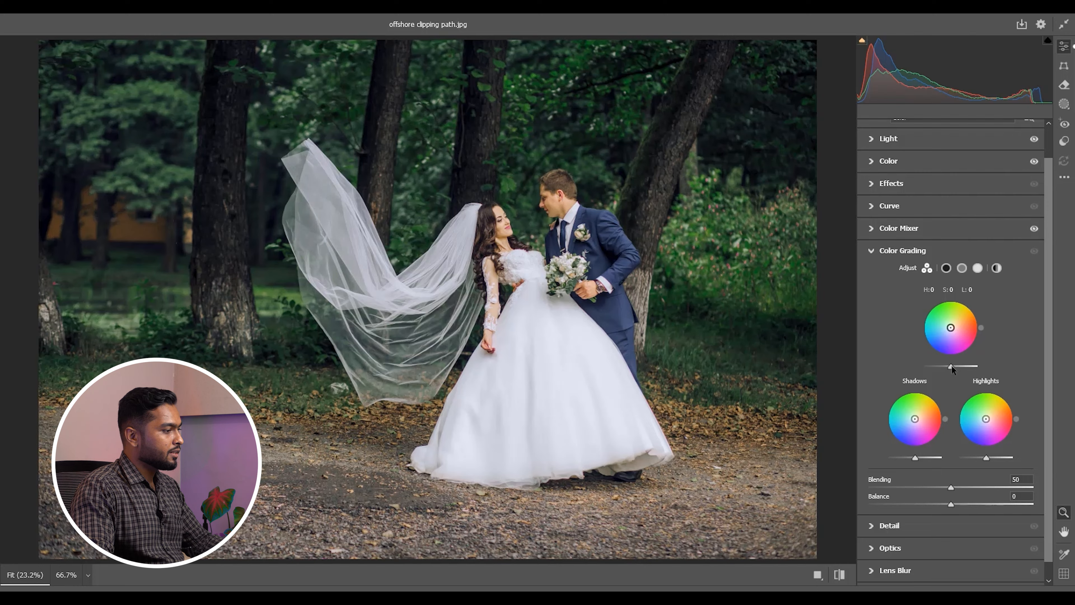
pyautogui.moveTo(952, 365); pyautogui.dragTo(956, 364)
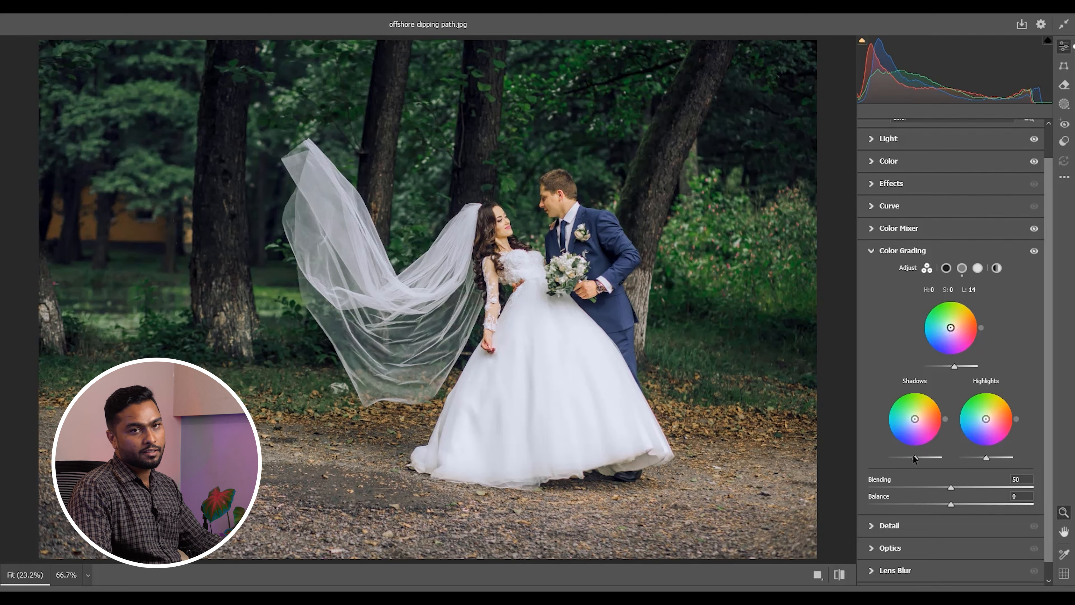
pyautogui.moveTo(913, 459); pyautogui.dragTo(908, 460)
pyautogui.moveTo(907, 457); pyautogui.dragTo(914, 455)
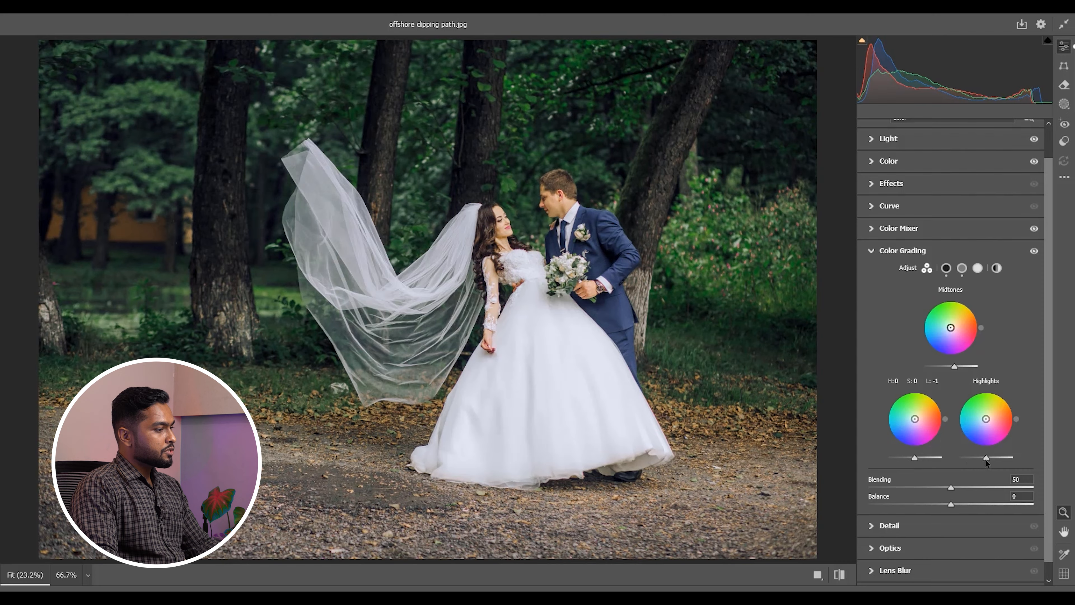
pyautogui.moveTo(985, 458)
pyautogui.mouseDown()
pyautogui.moveTo(977, 457)
pyautogui.moveTo(1007, 458)
pyautogui.moveTo(990, 457)
pyautogui.mouseUp()
pyautogui.click(872, 250)
# Step: Raise the Optics vignette strongly to brighten the corners of the photo
pyautogui.click(872, 330)
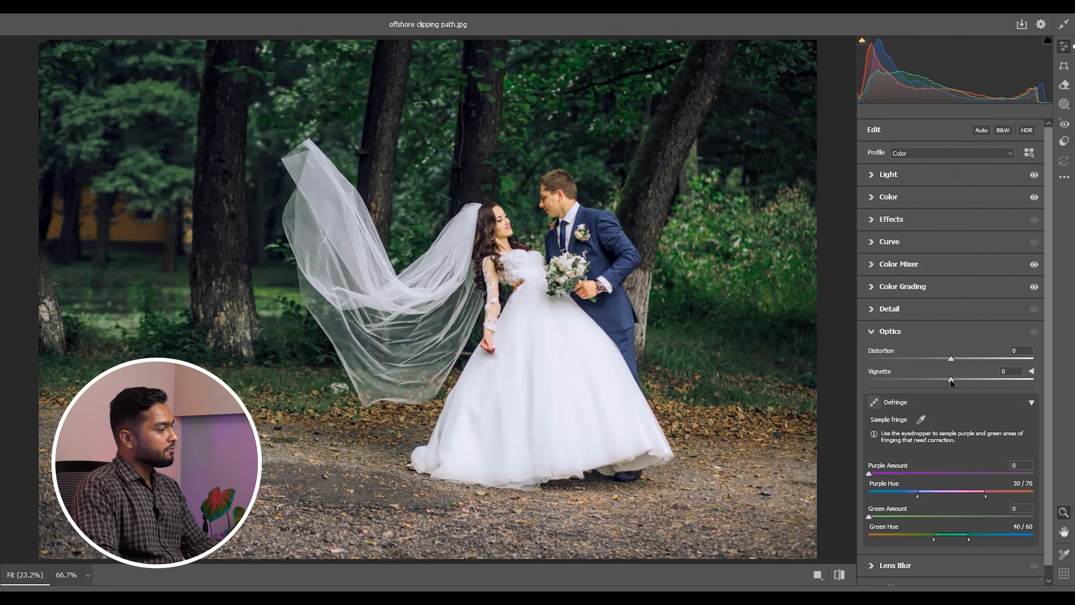
pyautogui.moveTo(942, 382); pyautogui.dragTo(1055, 386)
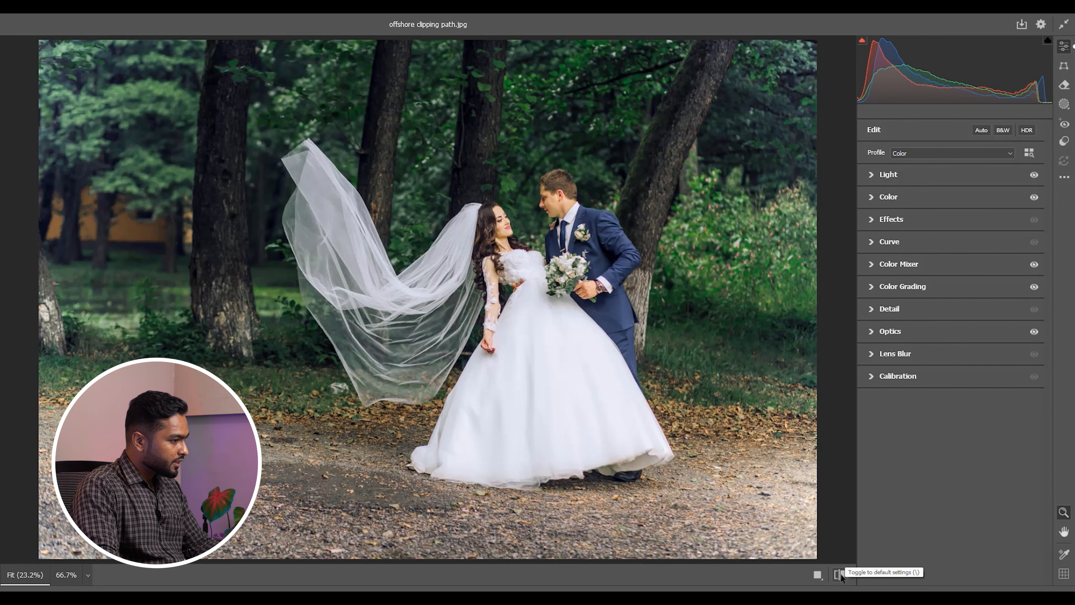
# Step: Compare the fully adjusted Camera Raw edit of the wedding photo with its default settings
pyautogui.click(839, 575)
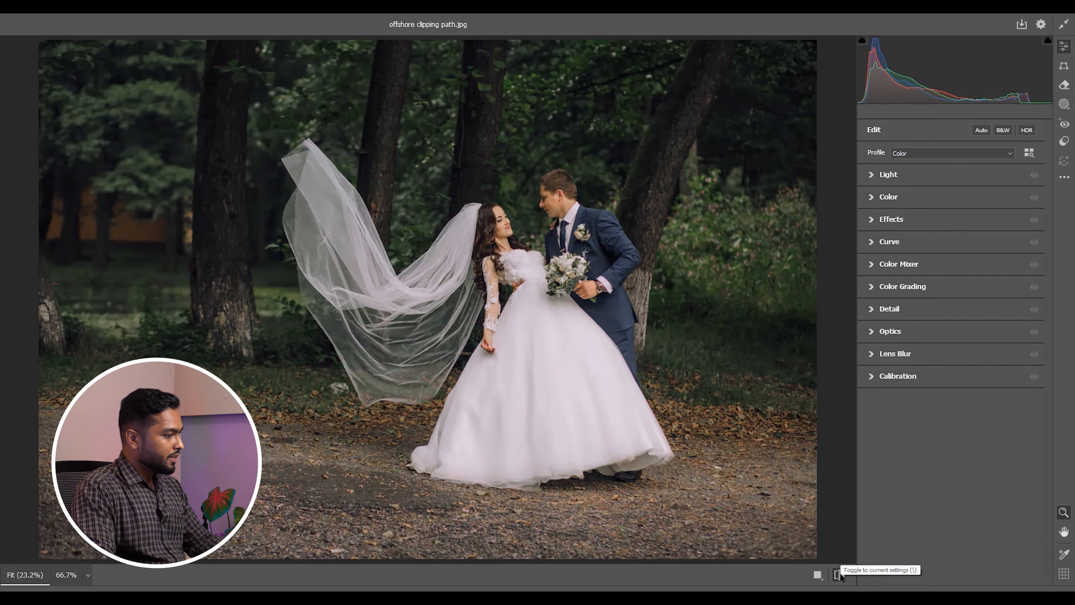
pyautogui.click(839, 575)
pyautogui.click(839, 575)
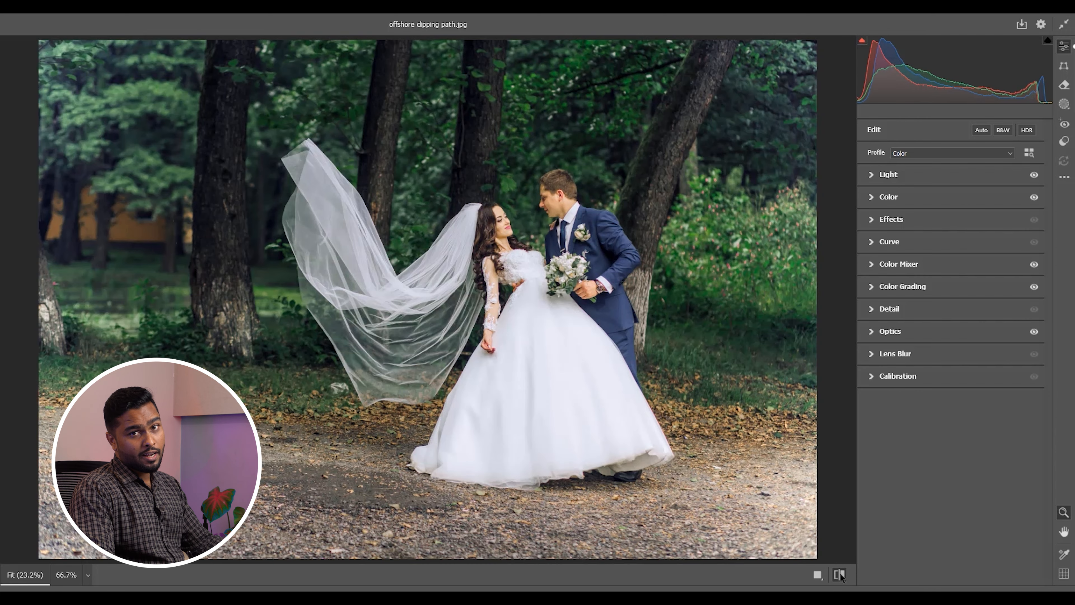
pyautogui.click(838, 575)
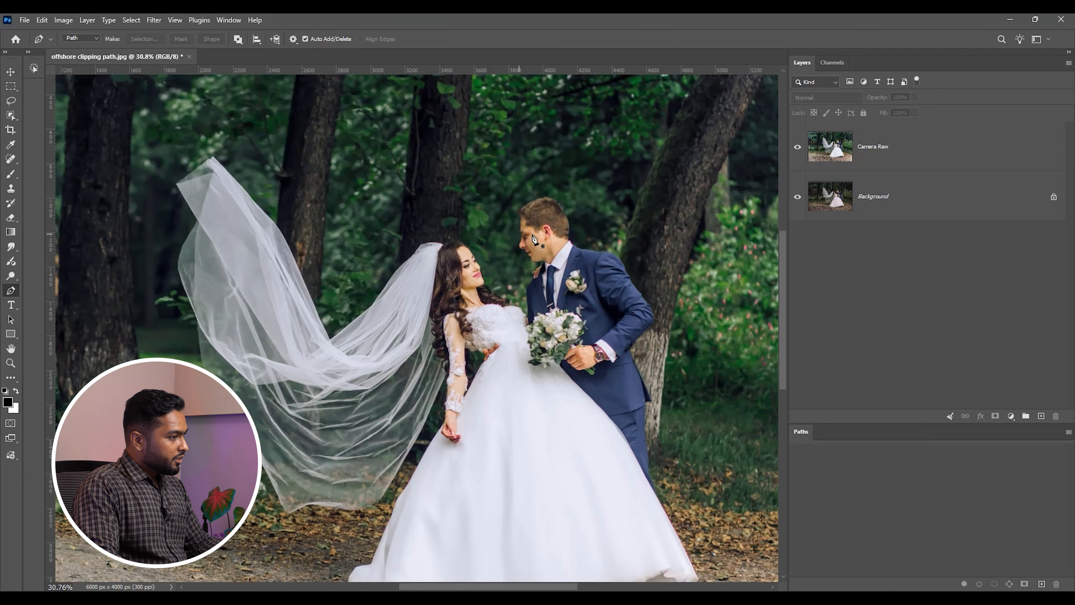
# Step: Add a new layer named "Color Remove" above the Camera Raw layer and set its blend mode to Color
pyautogui.scroll(5, 546, 264)
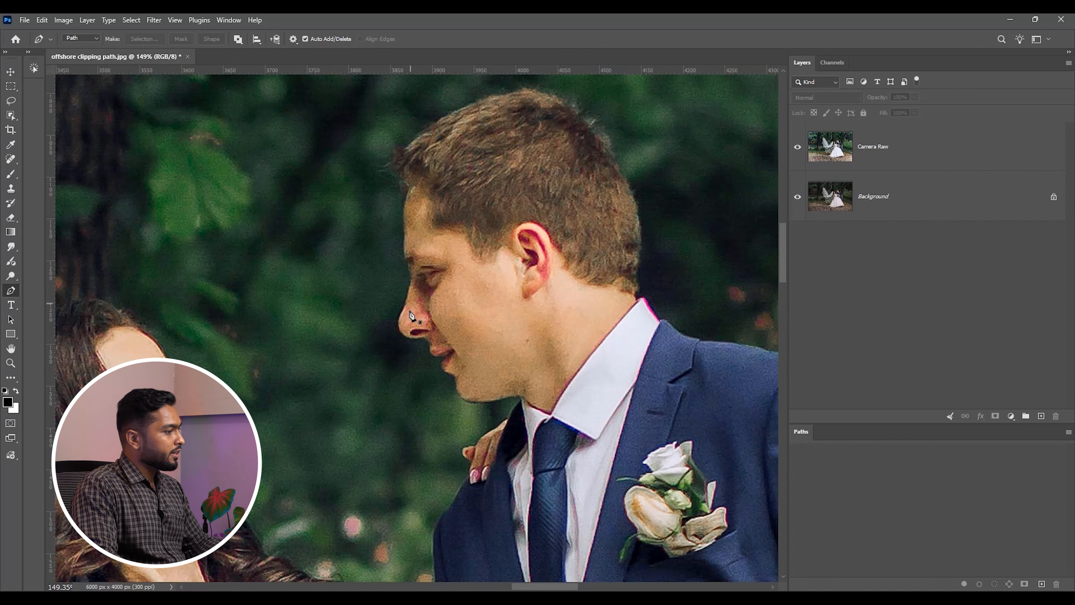
pyautogui.click(1041, 416)
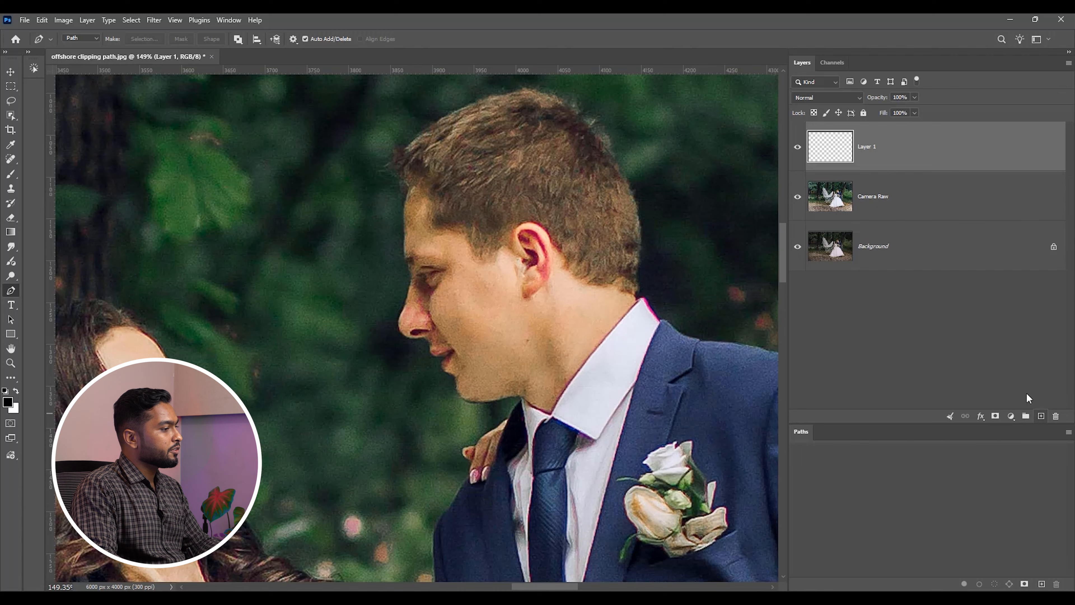
pyautogui.doubleClick(866, 147)
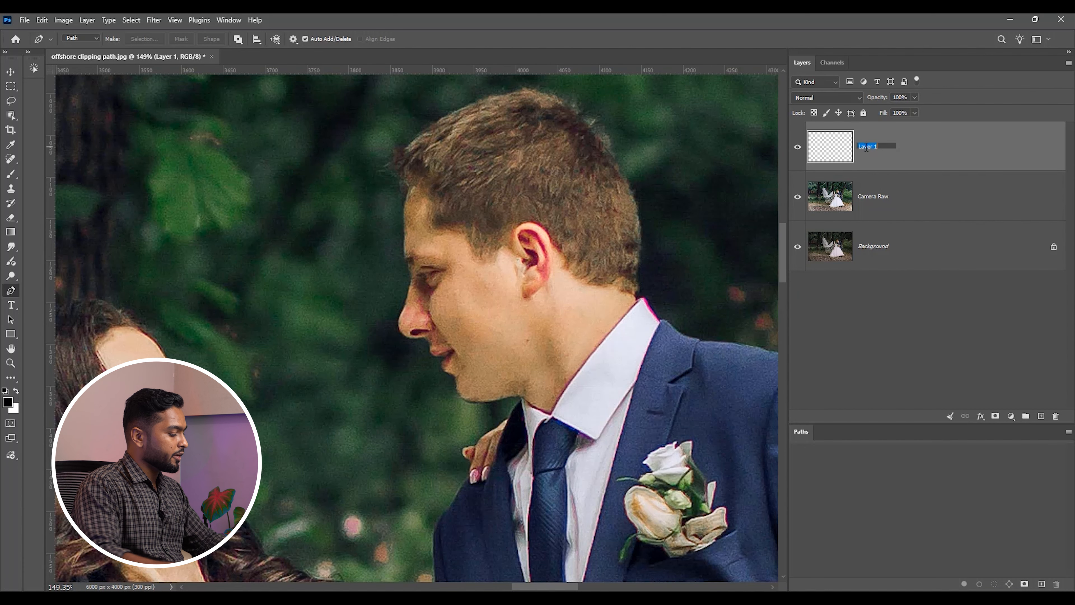
pyautogui.write('Co')
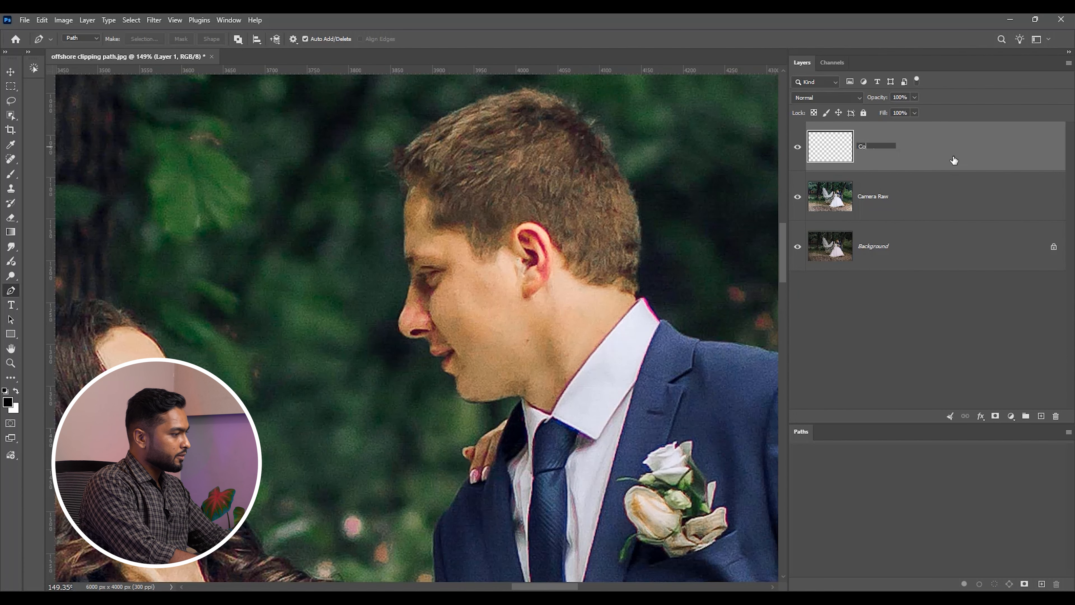
pyautogui.press('Return')
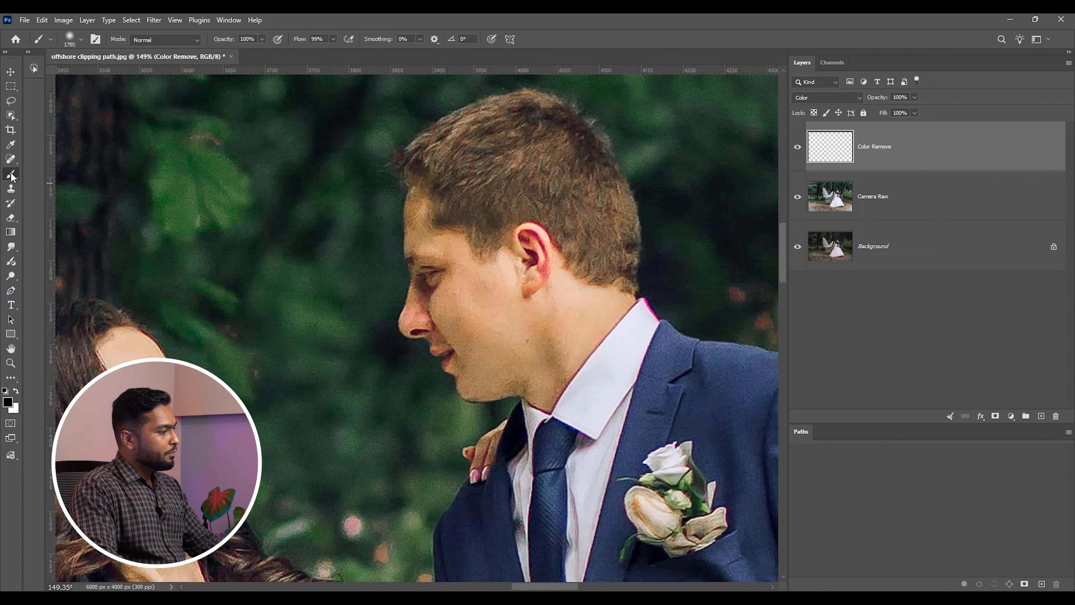
# Step: Set up the Brush at 50% opacity with the skin tone sampled from the groom's neck just below his ear
pyautogui.rightClick(11, 173)
pyautogui.click(58, 174)
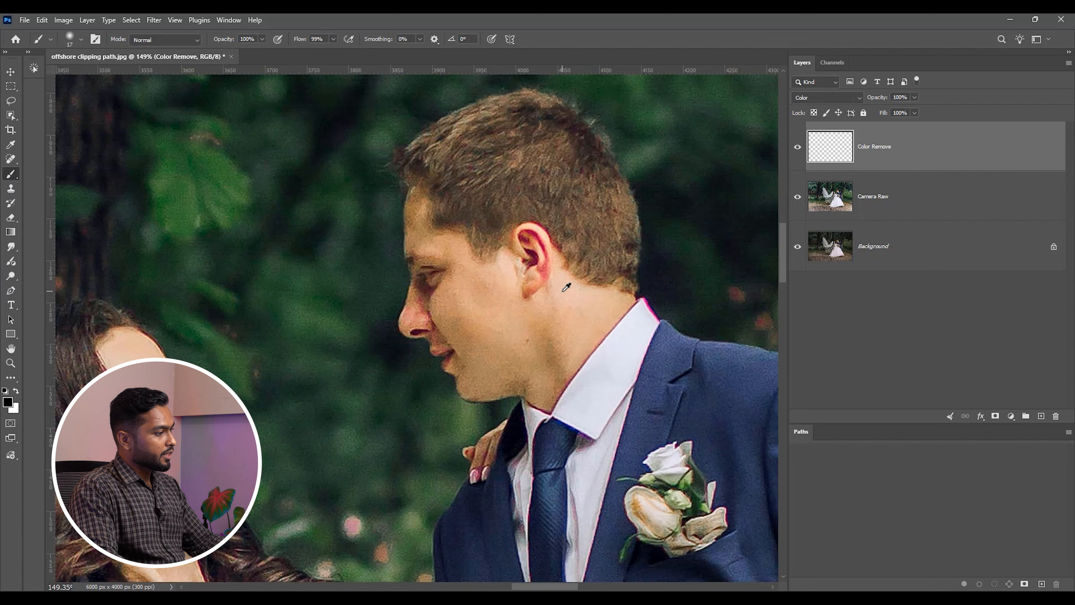
pyautogui.keyDown('alt'); pyautogui.click(562, 285); pyautogui.keyUp('alt')
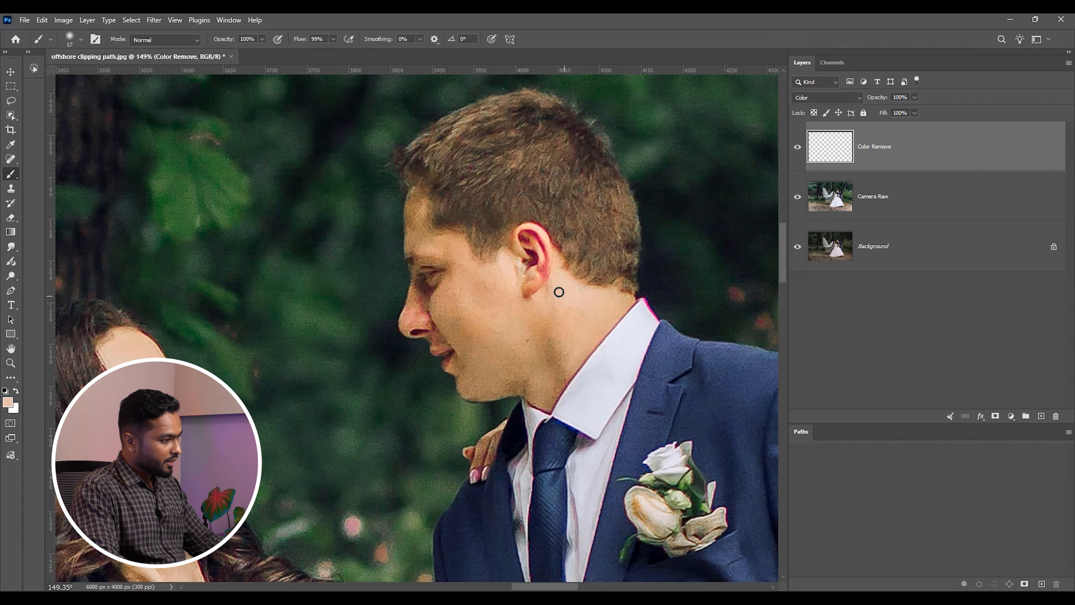
pyautogui.keyDown('alt'); pyautogui.click(559, 292); pyautogui.keyUp('alt')
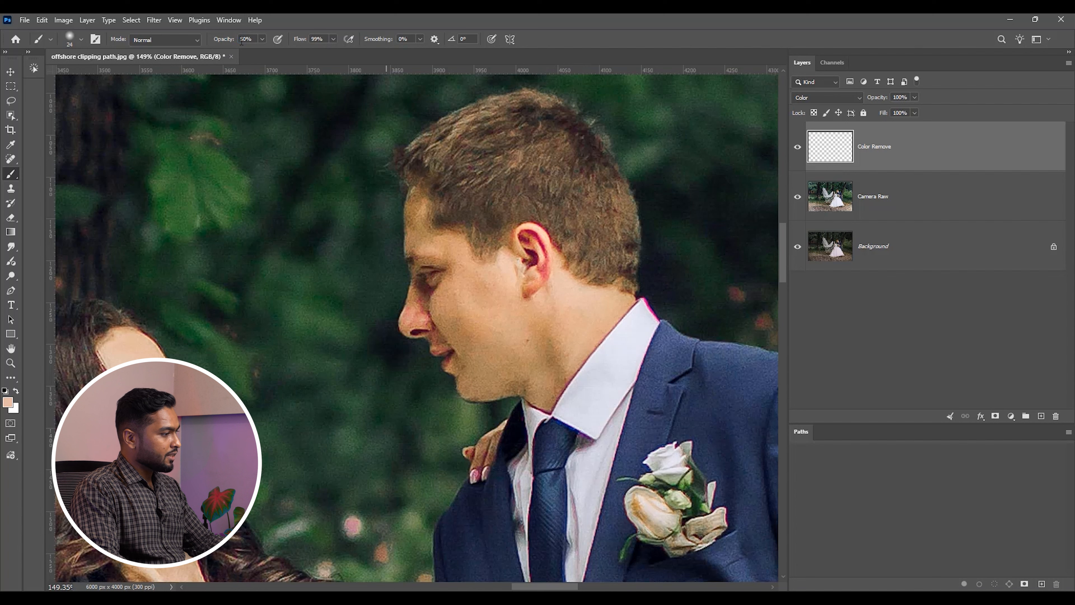
# Step: Paint the sampled skin tone over the red areas of the groom's ear on the Color Remove layer
pyautogui.keyDown('alt'); pyautogui.rightClick(523, 222); pyautogui.keyUp('alt')
pyautogui.moveTo(523, 223)
pyautogui.mouseDown()
pyautogui.moveTo(545, 276)
pyautogui.moveTo(542, 242)
pyautogui.moveTo(510, 234)
pyautogui.moveTo(544, 235)
pyautogui.mouseUp()
pyautogui.moveTo(544, 235); pyautogui.dragTo(527, 301)
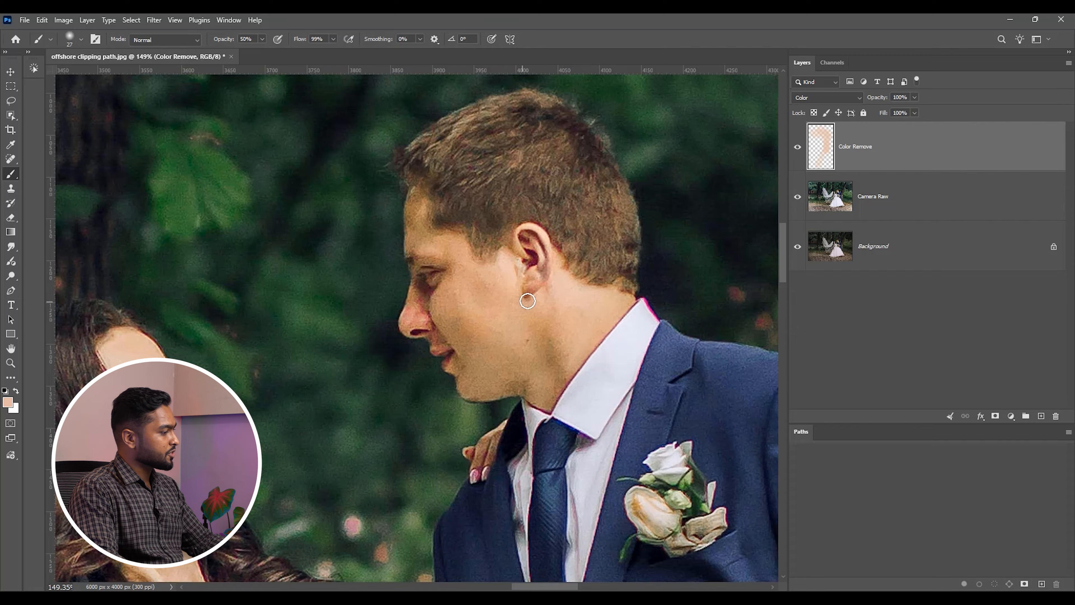
pyautogui.hotkey('ctrl', 'z')
pyautogui.moveTo(522, 228); pyautogui.dragTo(524, 255)
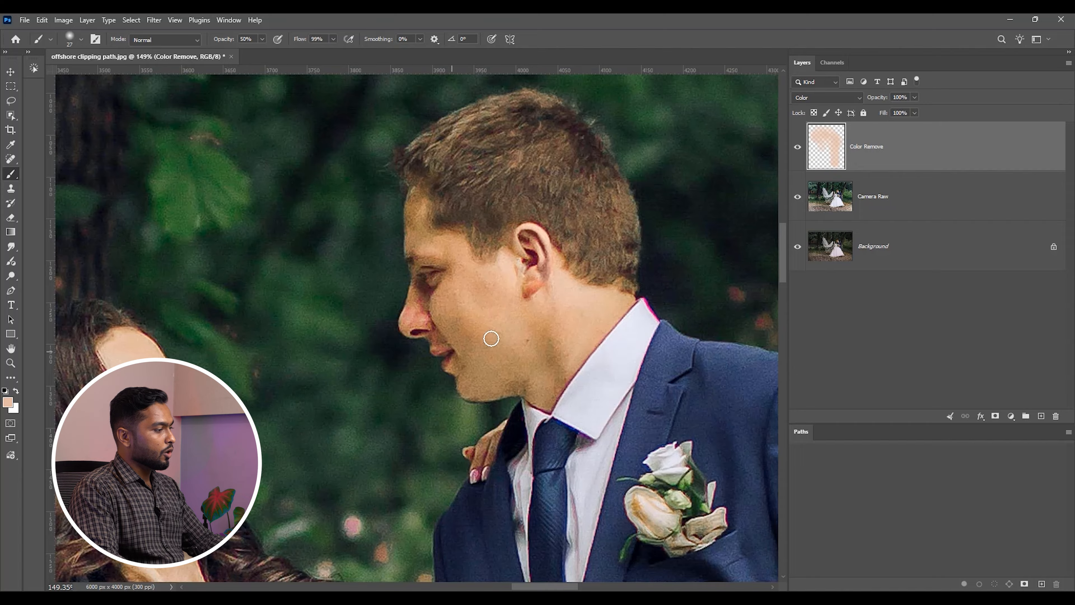
# Step: Paint out the magenta fringe around the groom's collar with a smaller brush, using colors sampled from the neck and shirt
pyautogui.keyDown('alt'); pyautogui.click(600, 313); pyautogui.keyUp('alt')
pyautogui.moveTo(575, 381)
pyautogui.mouseDown()
pyautogui.moveTo(586, 356)
pyautogui.moveTo(558, 400)
pyautogui.mouseUp()
pyautogui.hotkey('ctrl', 'z')
pyautogui.press('[')
pyautogui.keyDown('alt'); pyautogui.click(627, 332); pyautogui.keyUp('alt')
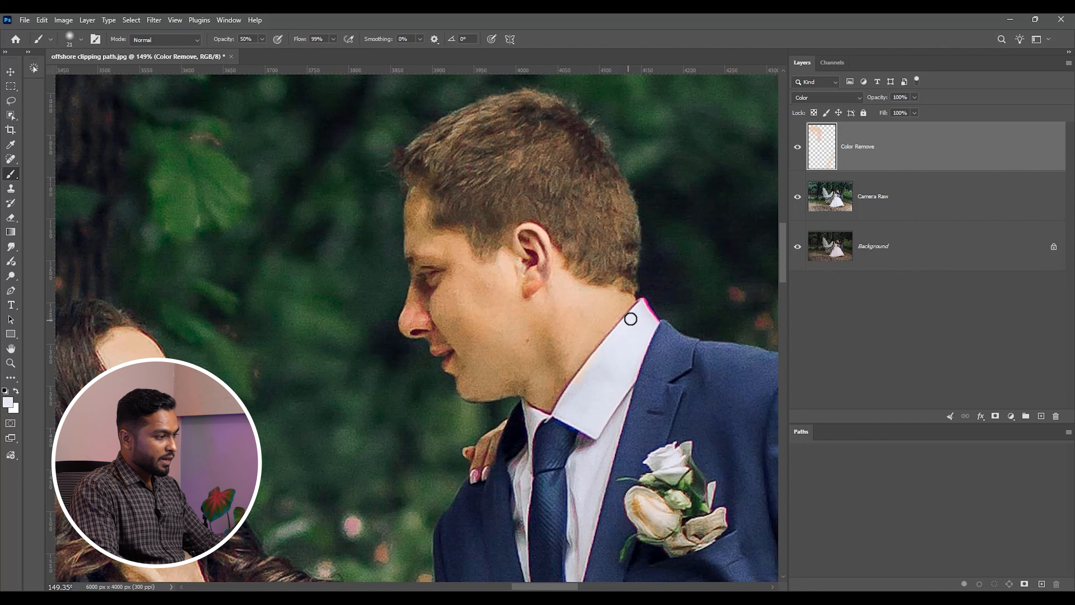
pyautogui.click(653, 317)
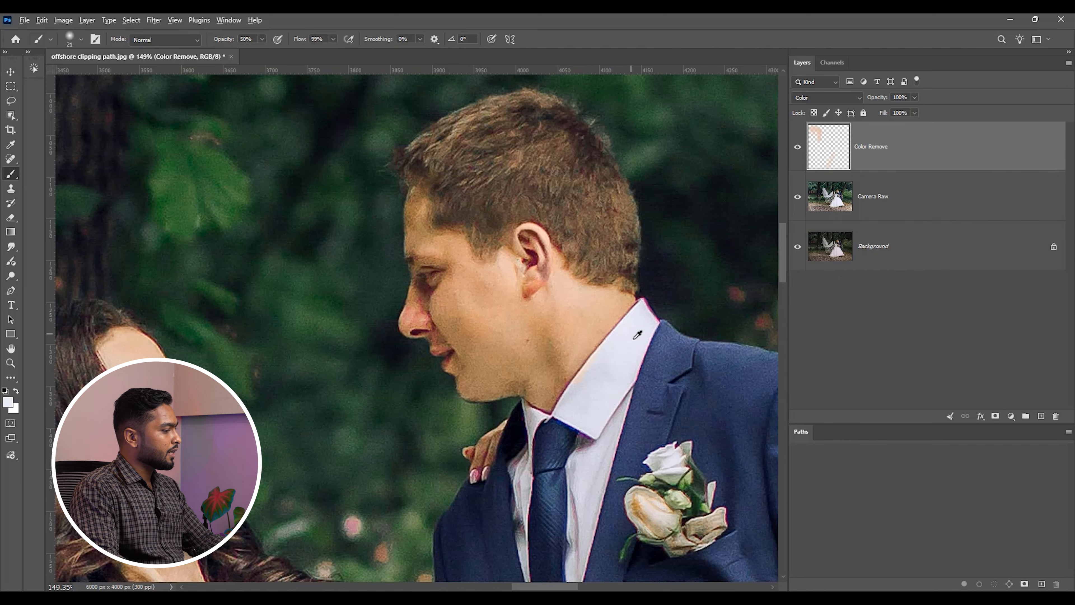
pyautogui.keyDown('alt'); pyautogui.click(629, 331); pyautogui.keyUp('alt')
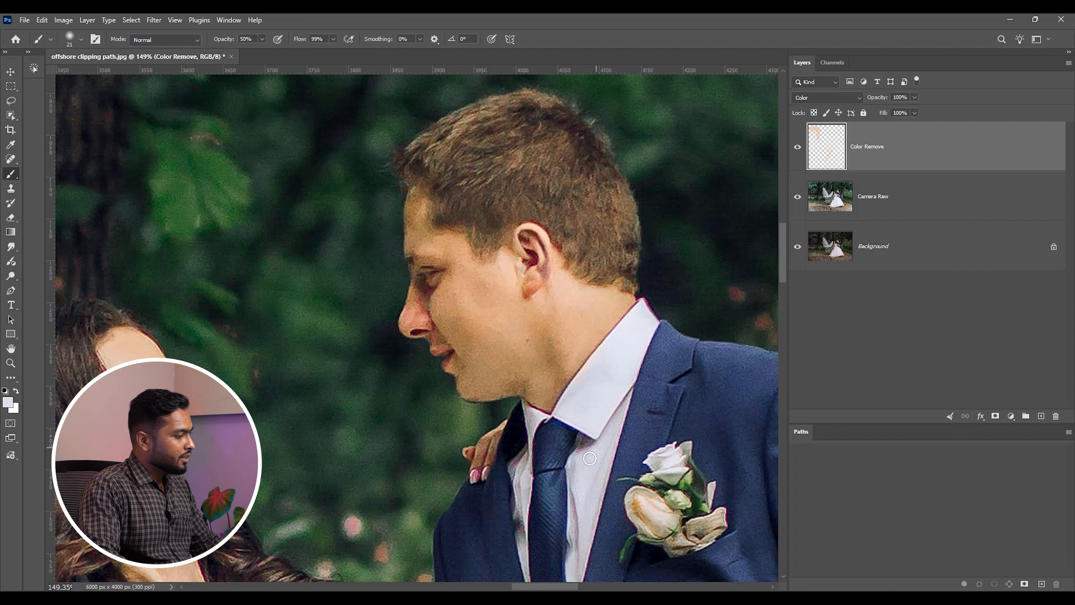
# Step: Paint the sampled shirt color over the color cast on the groom's shirt front on both sides of the tie
pyautogui.click(597, 456)
pyautogui.click(578, 494)
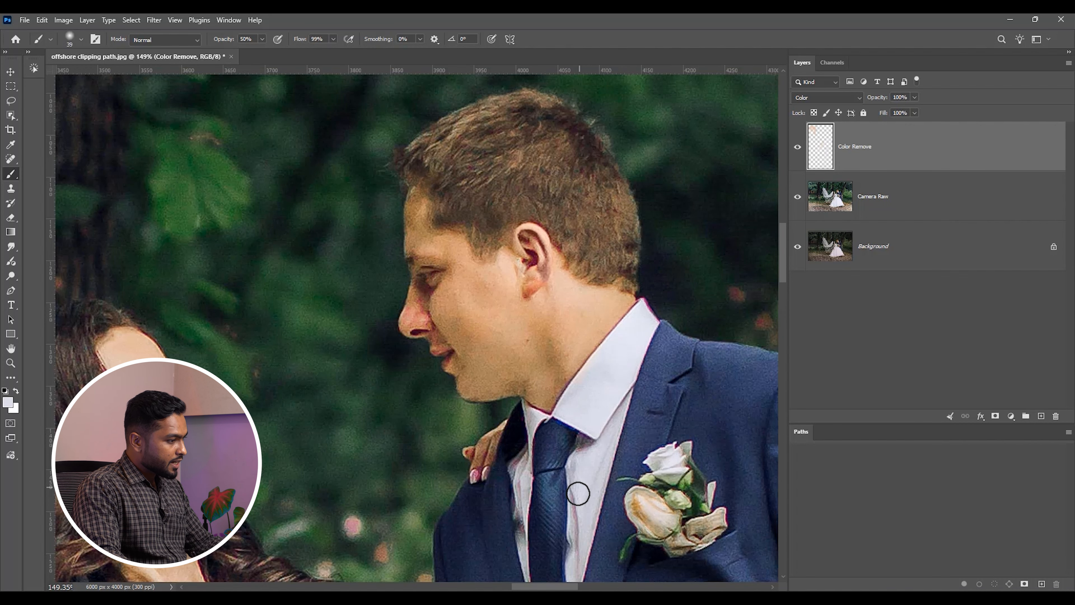
pyautogui.click(576, 546)
pyautogui.moveTo(591, 545); pyautogui.dragTo(607, 447)
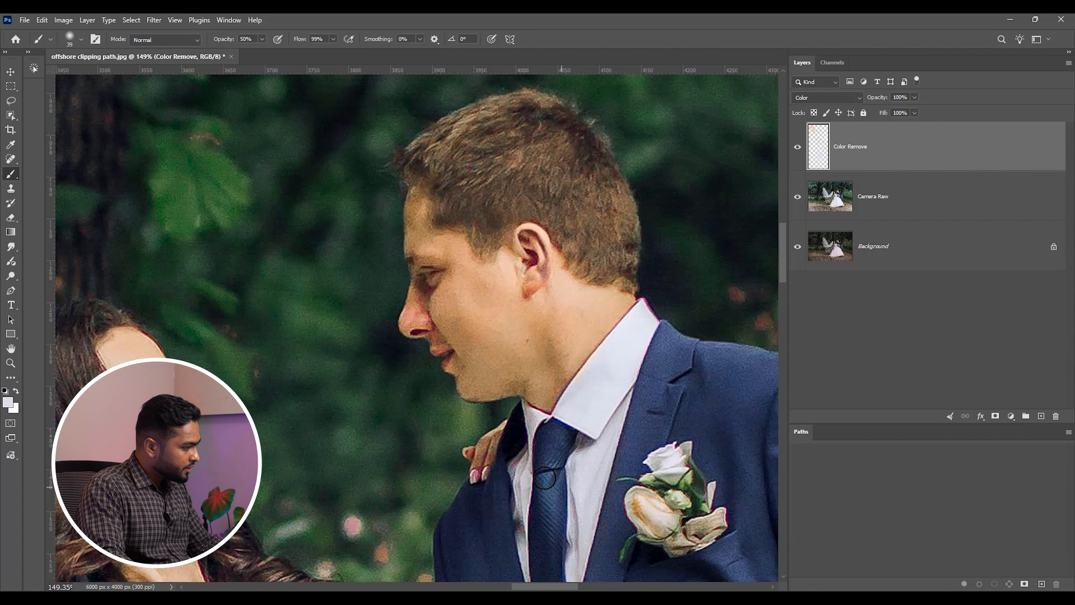
pyautogui.moveTo(528, 461)
pyautogui.mouseDown()
pyautogui.moveTo(521, 532)
pyautogui.moveTo(548, 411)
pyautogui.mouseUp()
pyautogui.keyDown('alt'); pyautogui.rightClick(552, 412); pyautogui.keyUp('alt')
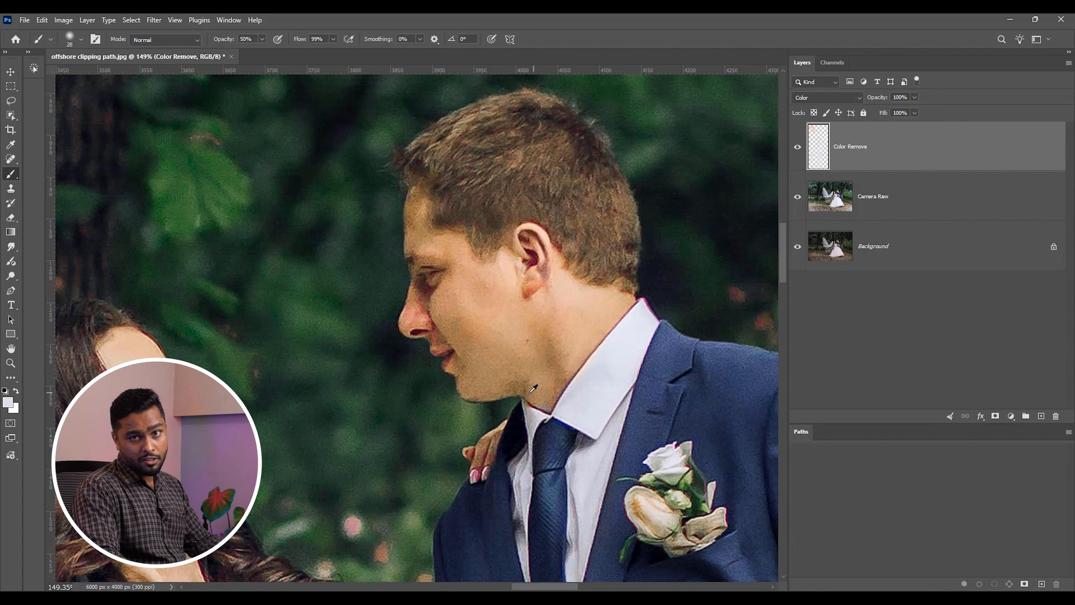
pyautogui.keyDown('alt'); pyautogui.click(530, 393); pyautogui.keyUp('alt')
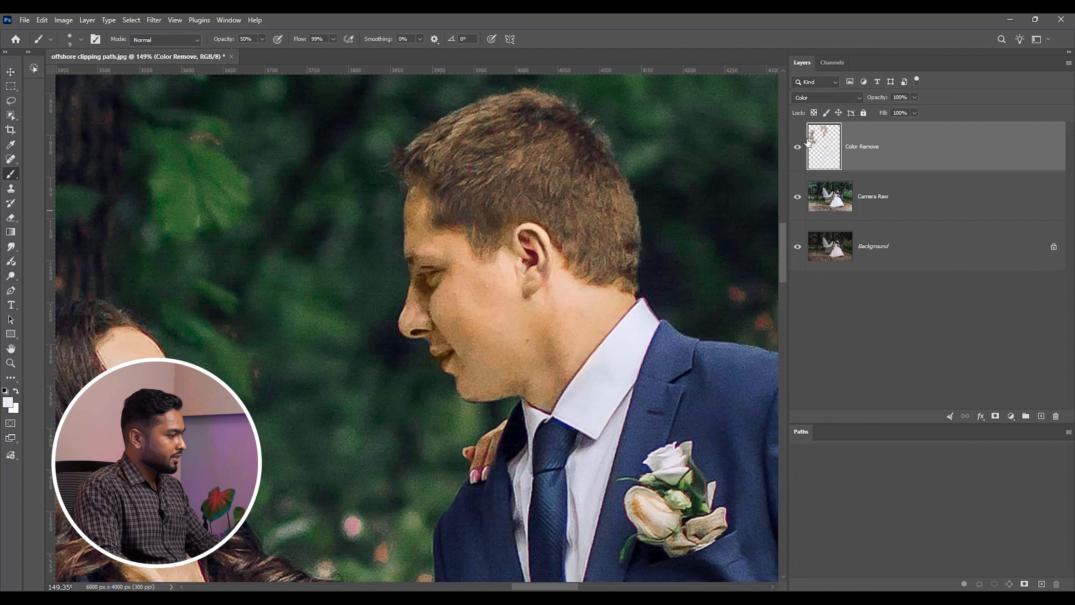
# Step: Compare the groom's face and shirt with and without the Color Remove layer
pyautogui.click(797, 148)
pyautogui.click(797, 148)
pyautogui.click(797, 148)
pyautogui.click(797, 148)
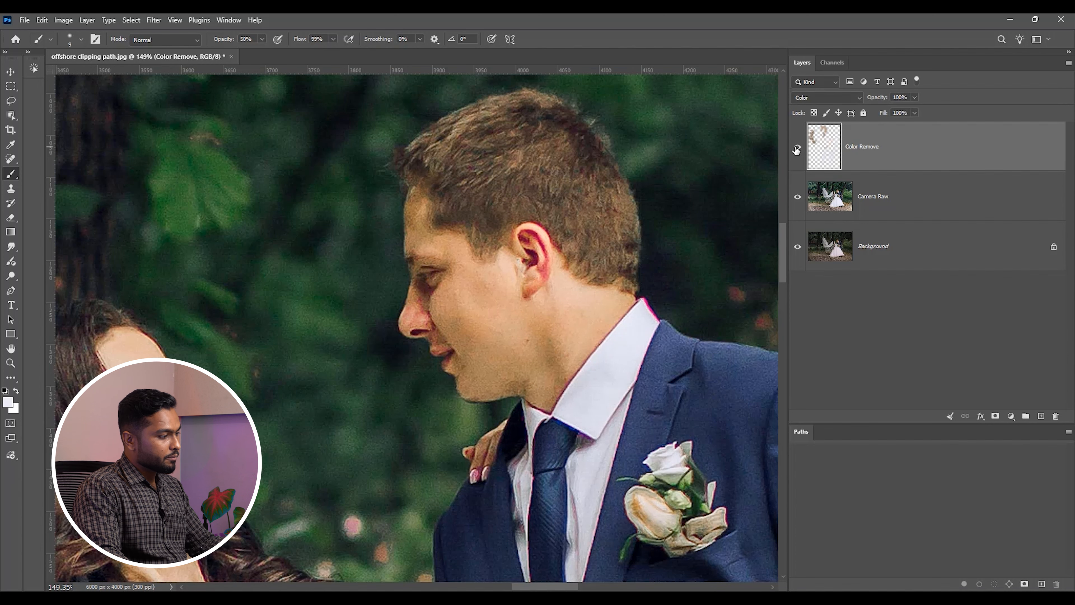
pyautogui.click(797, 148)
pyautogui.click(796, 148)
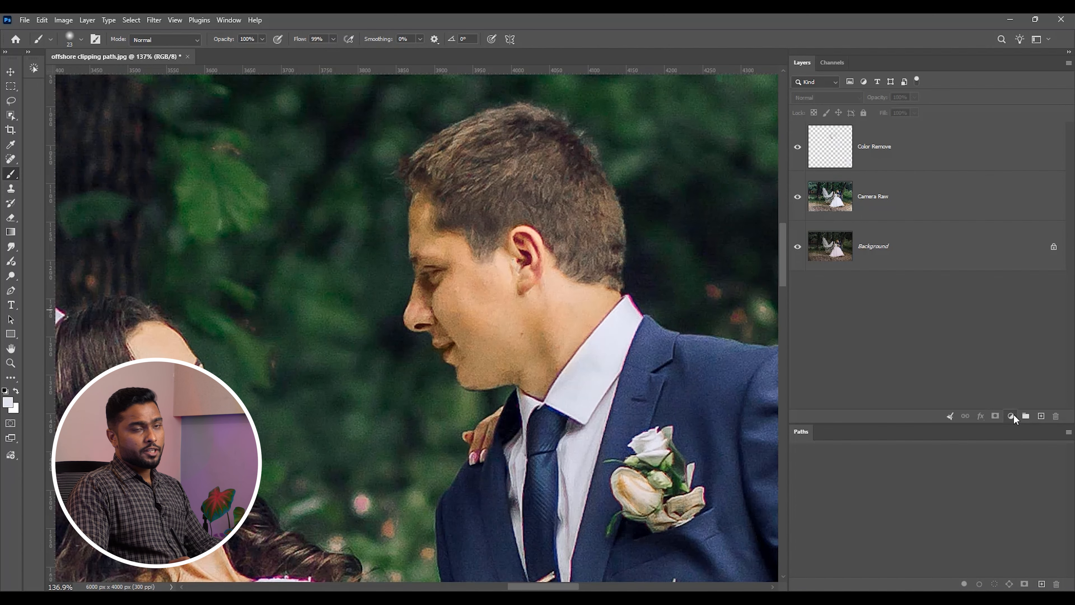
# Step: Add a Selective Color adjustment layer with Reds at Cyan +48, Magenta +16, Yellow -15 and Black +34
pyautogui.click(1011, 416)
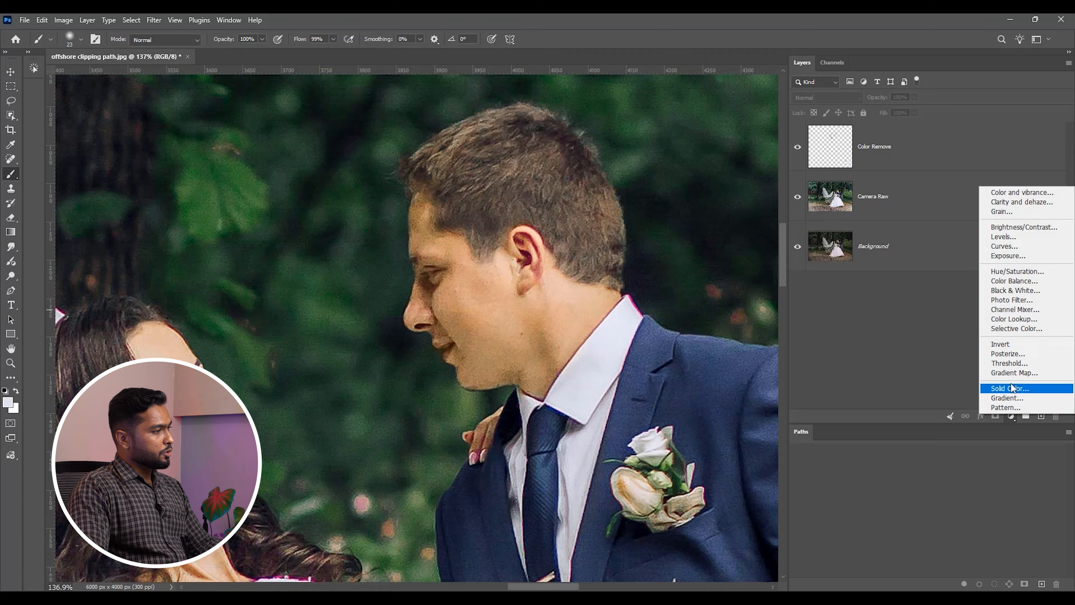
pyautogui.click(1011, 332)
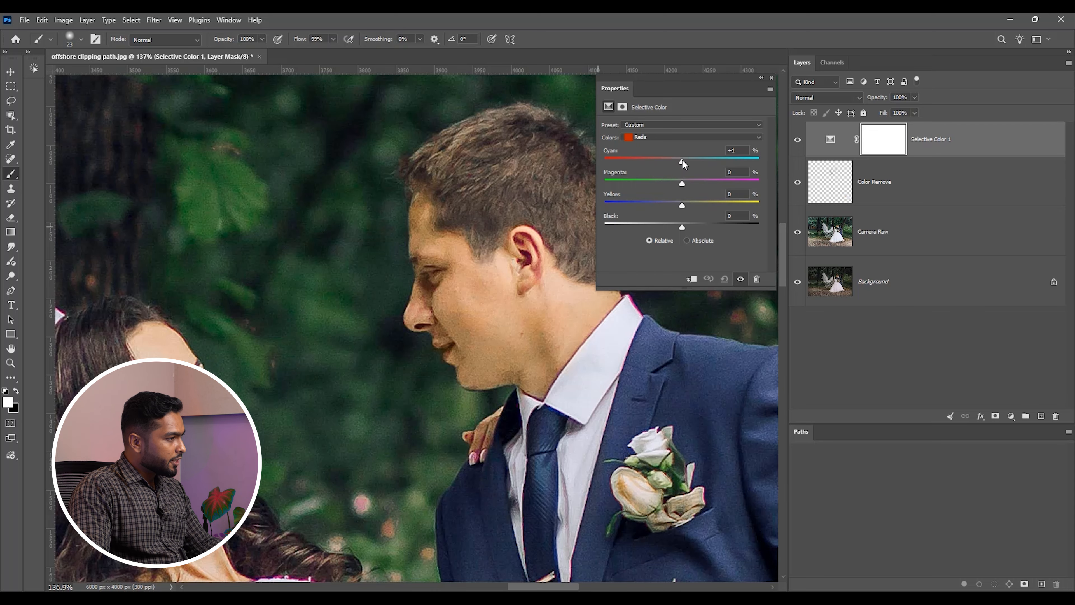
pyautogui.moveTo(649, 166); pyautogui.dragTo(667, 206)
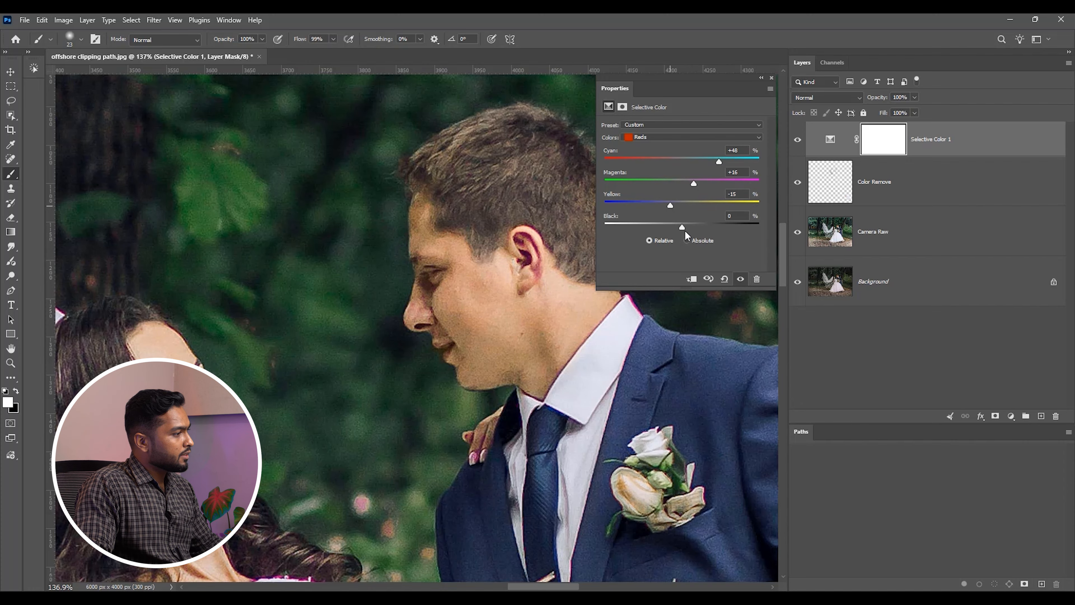
pyautogui.moveTo(685, 231); pyautogui.dragTo(719, 226)
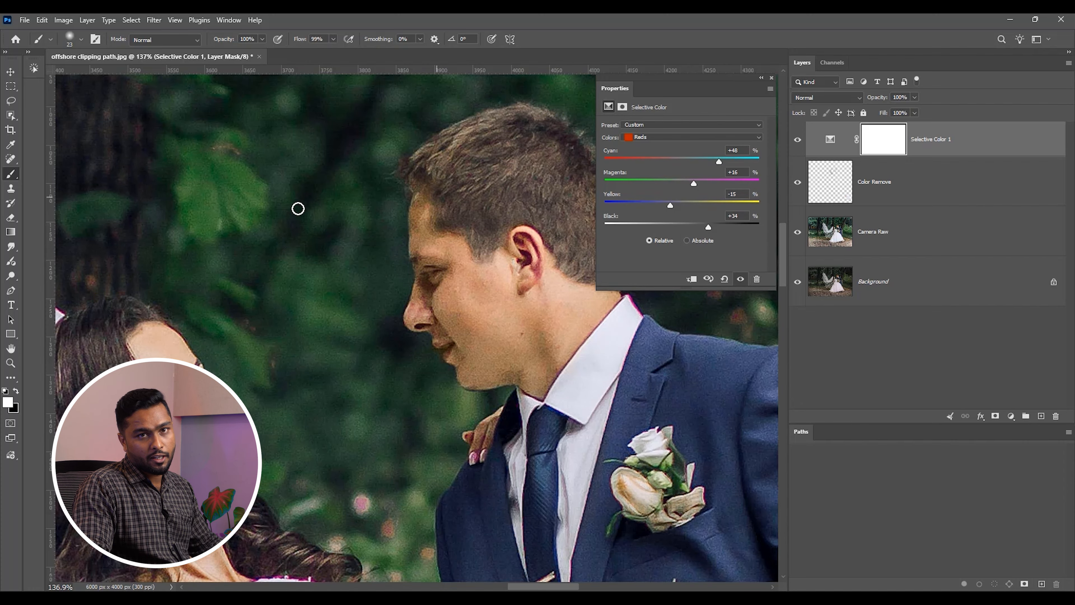
# Step: Compare the photo with and without the Selective Color adjustment and examine the couple's skin tones
pyautogui.click(795, 140)
pyautogui.click(794, 141)
pyautogui.scroll(-5, 474, 297)
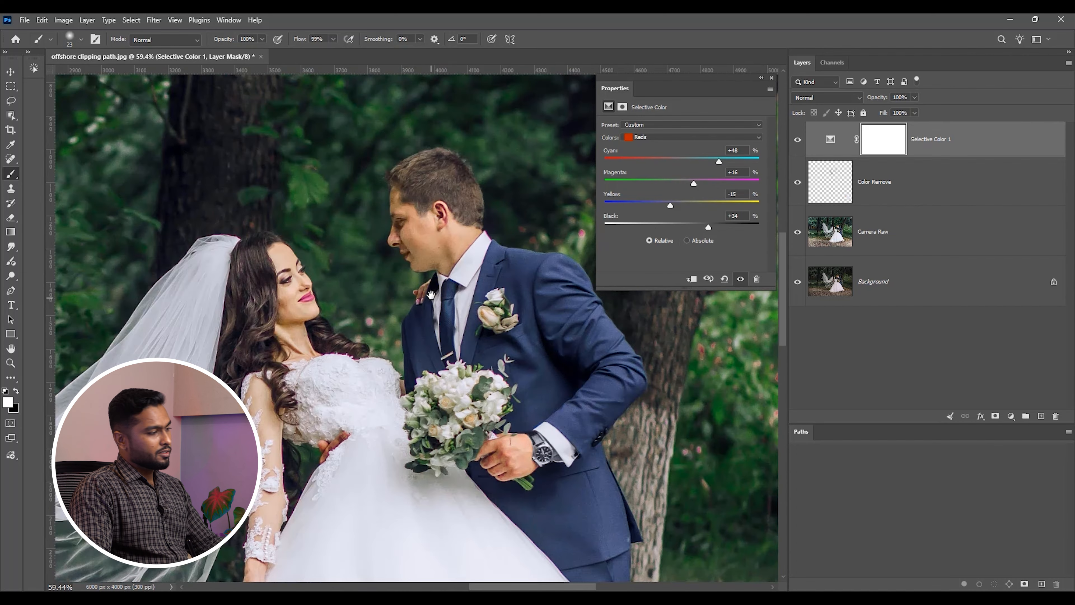
pyautogui.moveTo(474, 296); pyautogui.dragTo(415, 312)
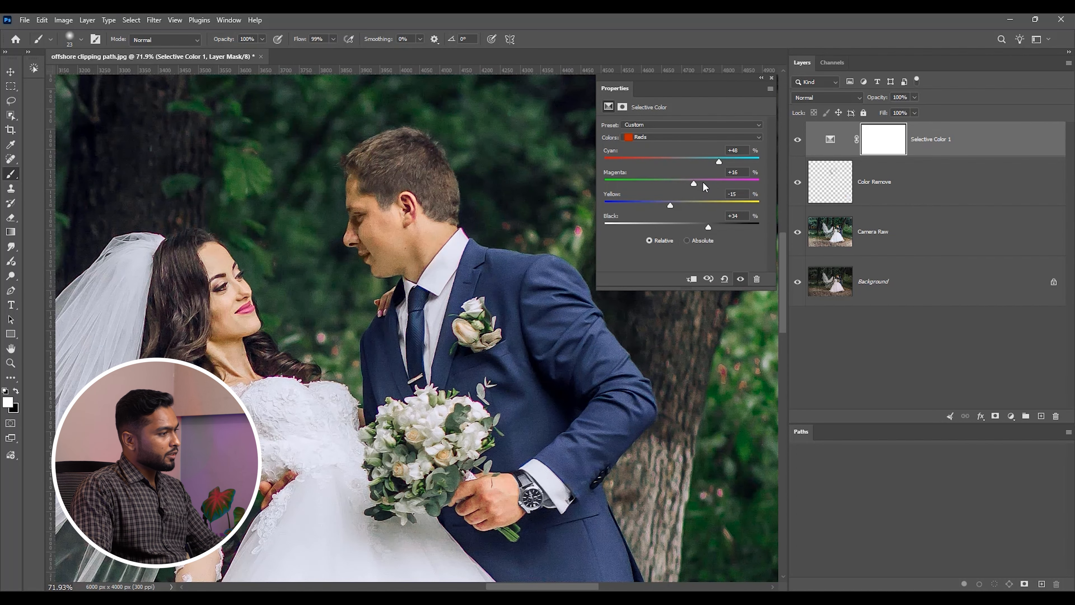
# Step: Delete the Selective Color layer's white mask and replace it with a black mask that hides the adjustment
pyautogui.click(883, 142)
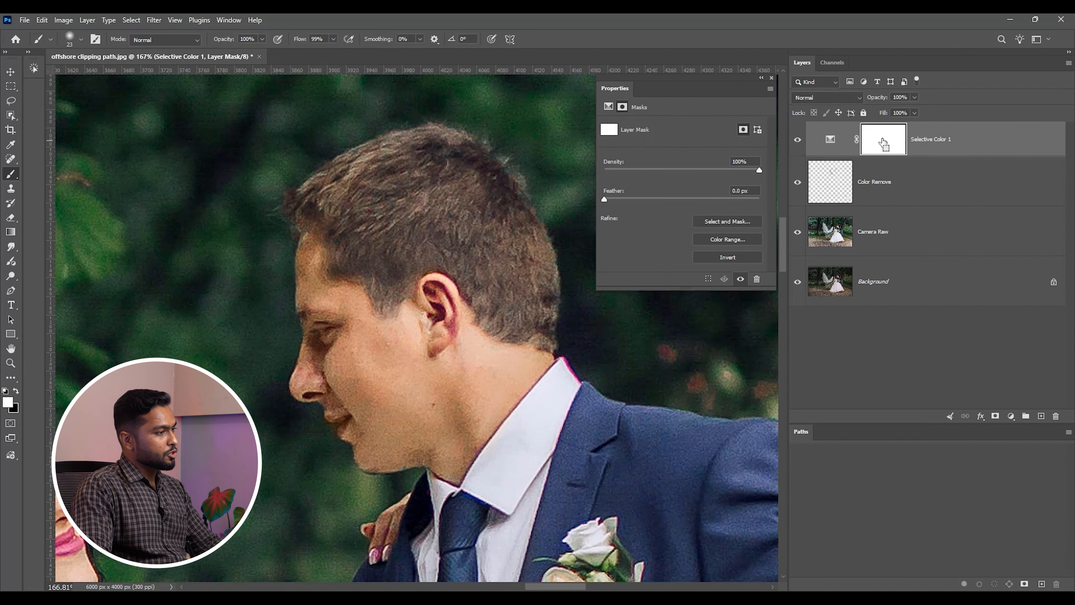
pyautogui.rightClick(883, 142)
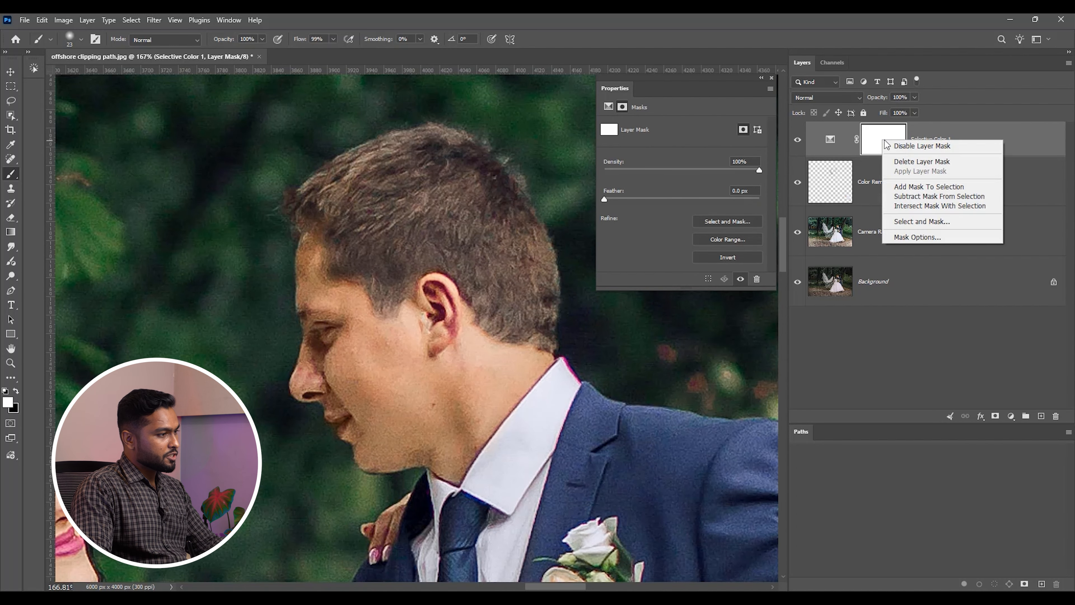
pyautogui.click(912, 161)
pyautogui.keyDown('alt'); pyautogui.click(994, 417); pyautogui.keyUp('alt')
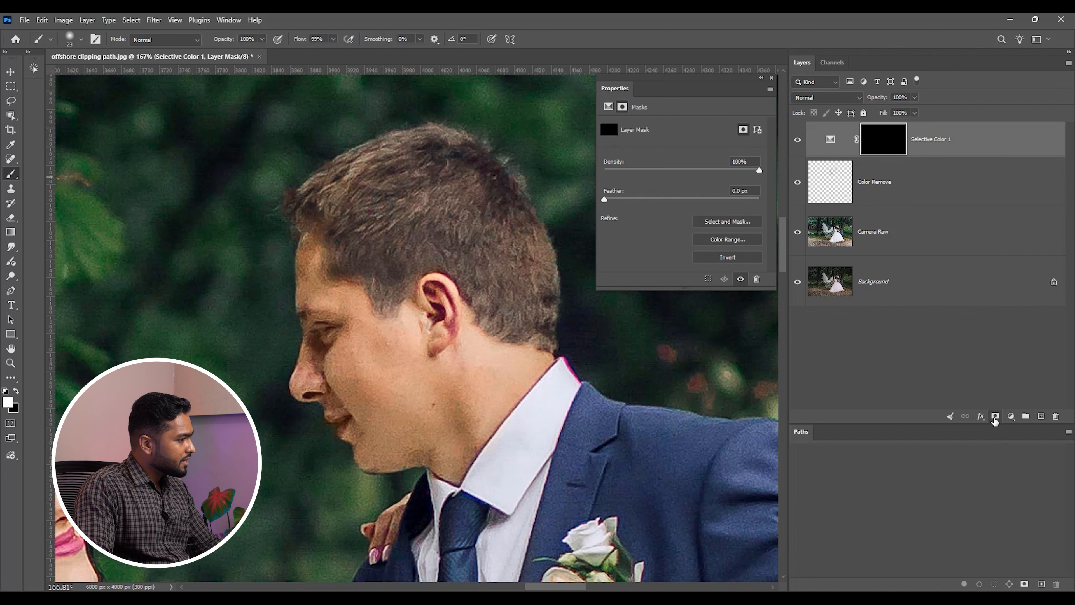
# Step: Reveal the Selective Color adjustment on the groom's skin by erasing the layer's black mask there with the Eraser
pyautogui.press('d')
pyautogui.press('e')
pyautogui.moveTo(359, 370)
pyautogui.mouseDown()
pyautogui.moveTo(376, 429)
pyautogui.moveTo(451, 418)
pyautogui.moveTo(424, 435)
pyautogui.moveTo(507, 349)
pyautogui.moveTo(497, 366)
pyautogui.moveTo(418, 353)
pyautogui.mouseUp()
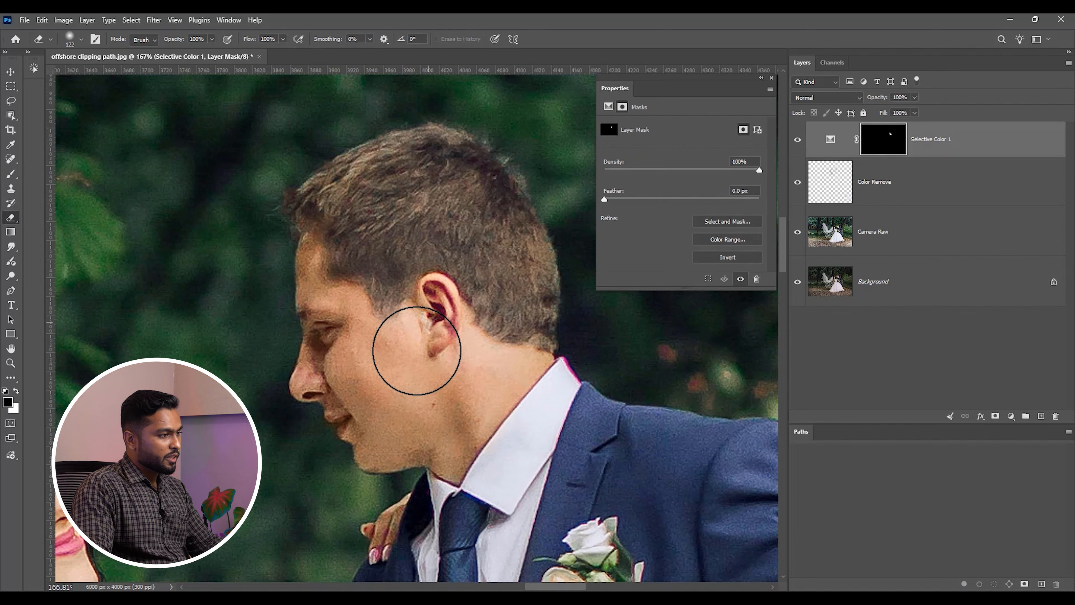
pyautogui.hotkey('ctrl', 'z')
pyautogui.moveTo(508, 368)
pyautogui.mouseDown()
pyautogui.moveTo(478, 345)
pyautogui.moveTo(533, 355)
pyautogui.moveTo(452, 454)
pyautogui.moveTo(463, 448)
pyautogui.mouseUp()
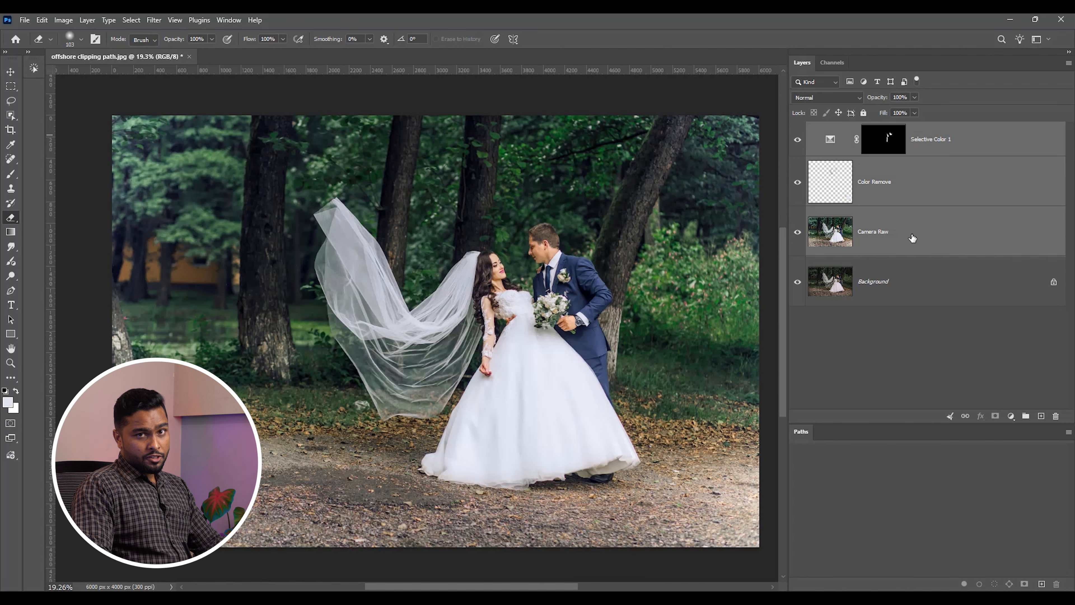
# Step: Group the Selective Color, Color Remove and Camera Raw layers into a group named "OK" with the color Red
pyautogui.rightClick(912, 238)
pyautogui.click(936, 259)
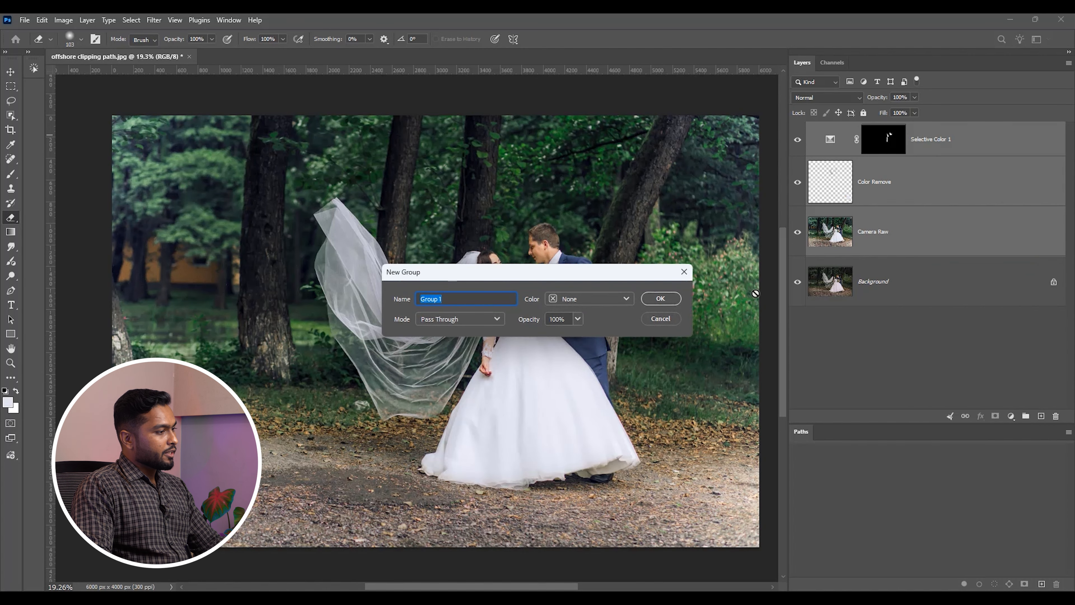
pyautogui.write('OK')
pyautogui.click(589, 299)
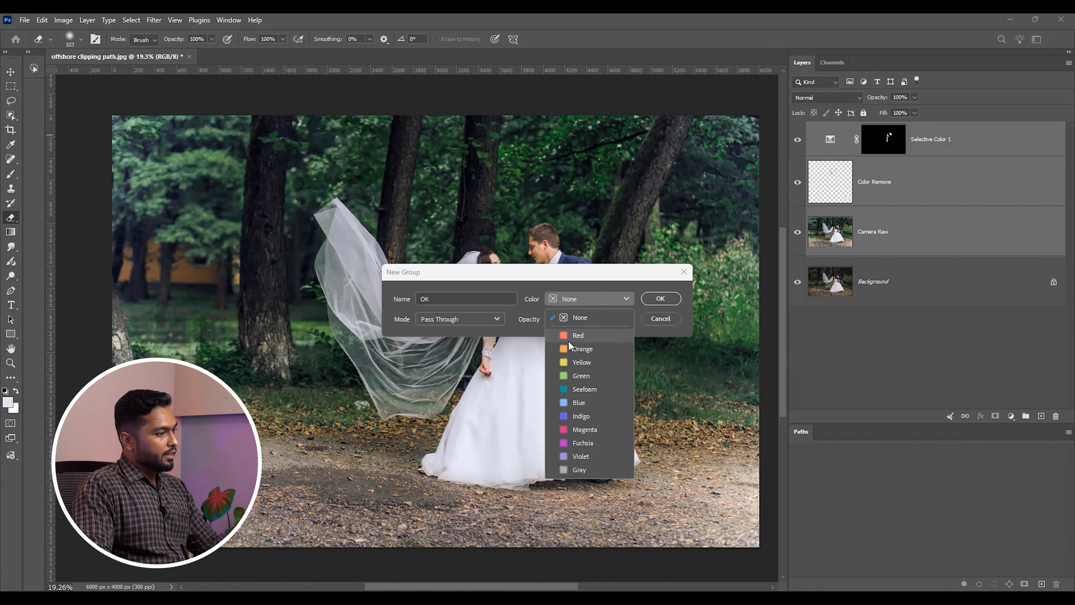
pyautogui.click(571, 334)
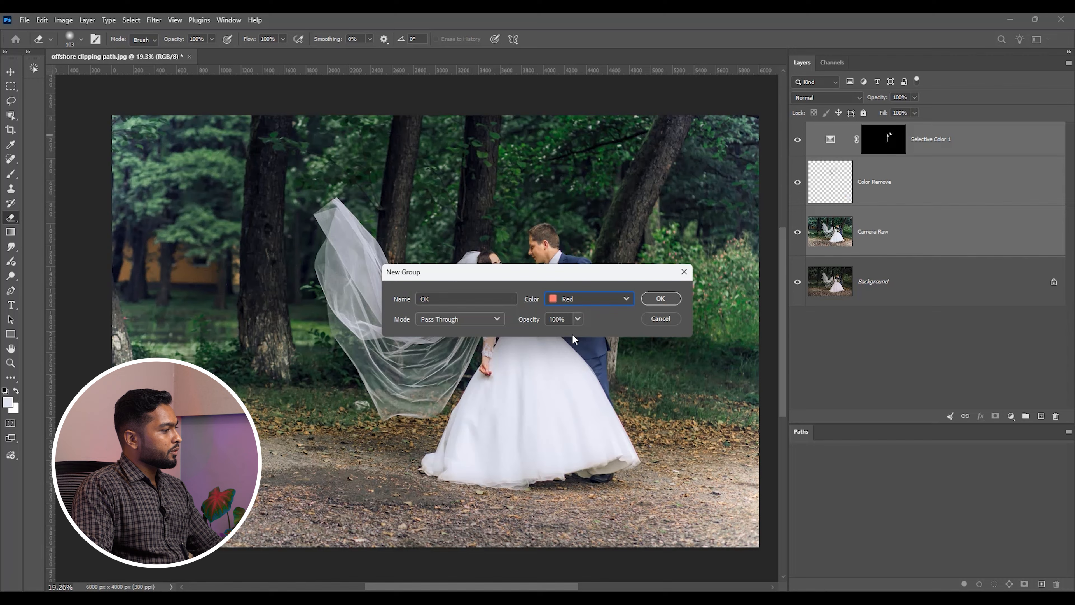
pyautogui.click(660, 298)
# Step: Compare the photo with and without the whole OK group of corrections
pyautogui.click(798, 129)
pyautogui.click(797, 129)
pyautogui.click(797, 129)
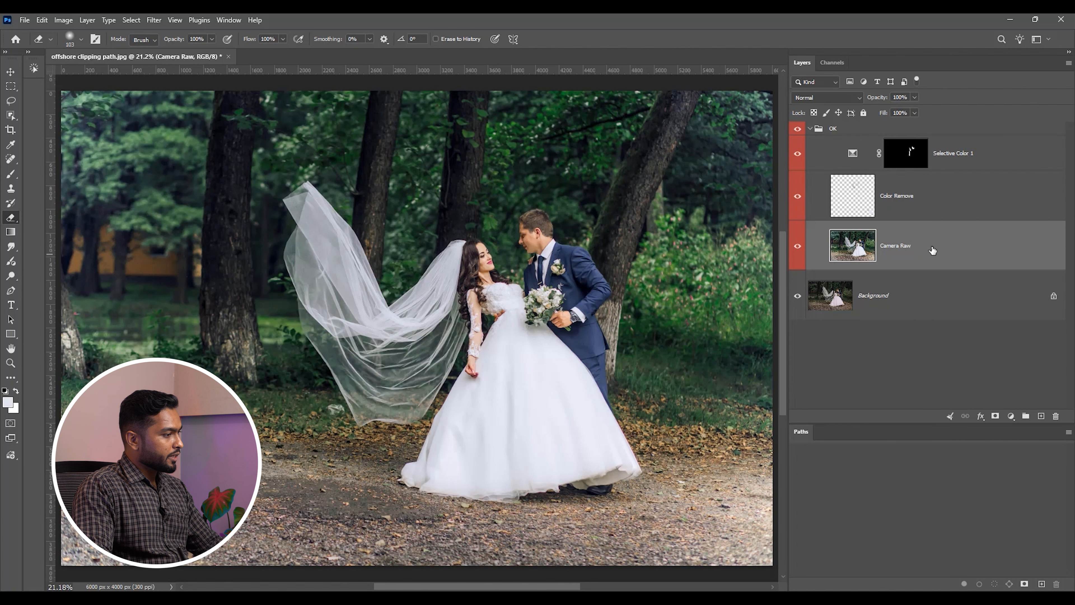
# Step: Choose the Spot Healing Brush for the Camera Raw layer and reduce its size to 70
pyautogui.click(11, 159)
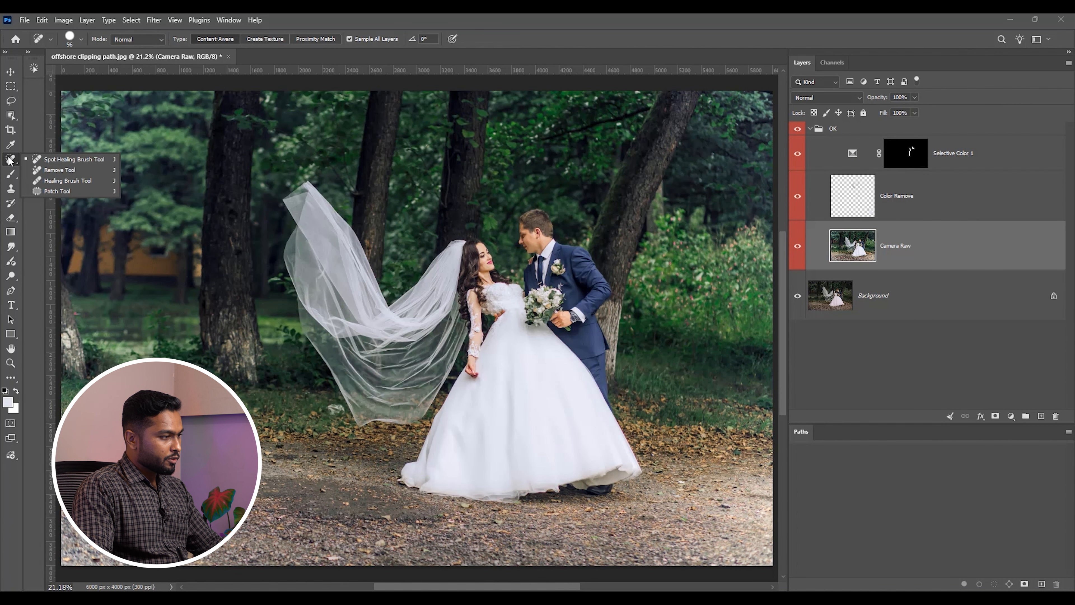
pyautogui.click(50, 160)
pyautogui.press('[')
pyautogui.press('[')
pyautogui.press('[')
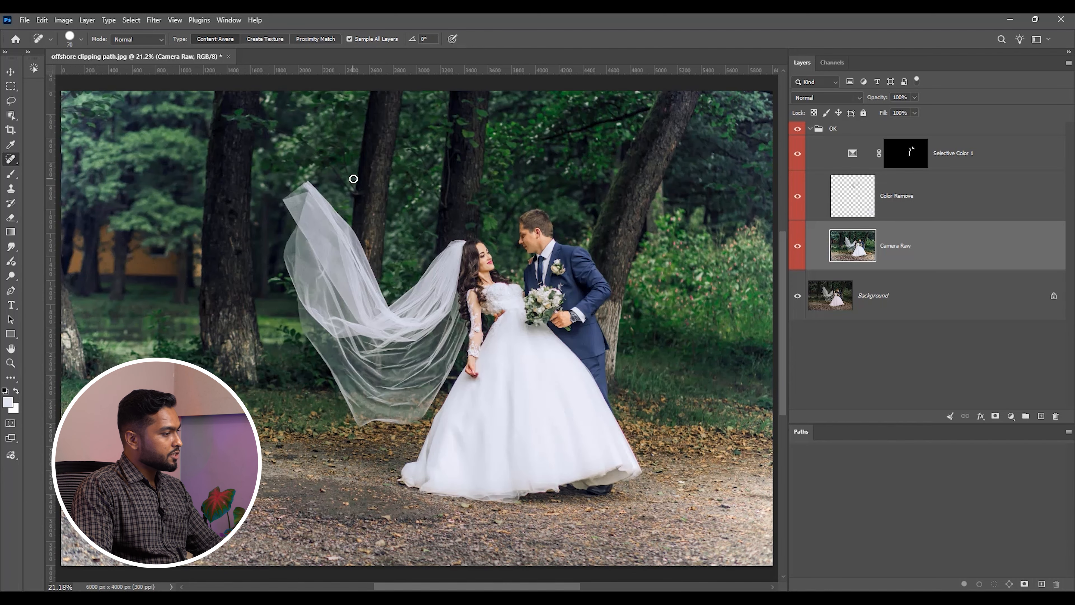